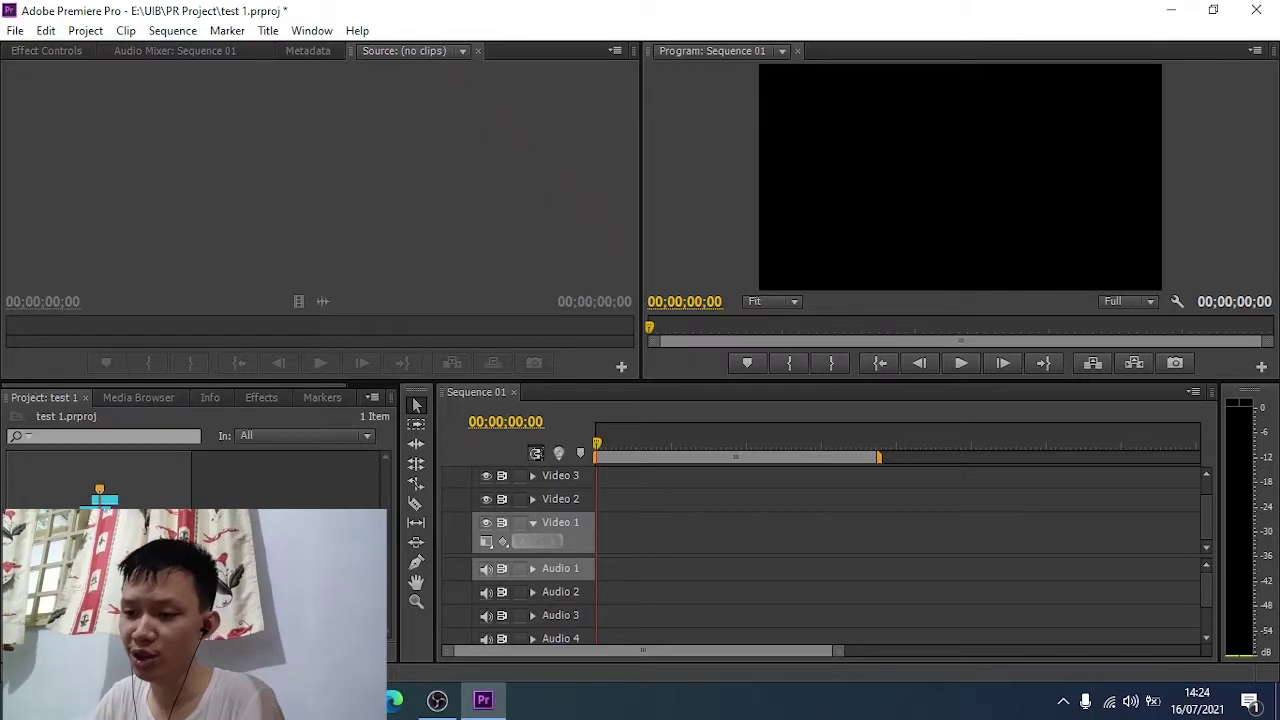
# - Import the MP4 video from the 126 No noise folder into the project and place it at the start of Video 1
pyautogui.hotkey('alt', 'Tab')
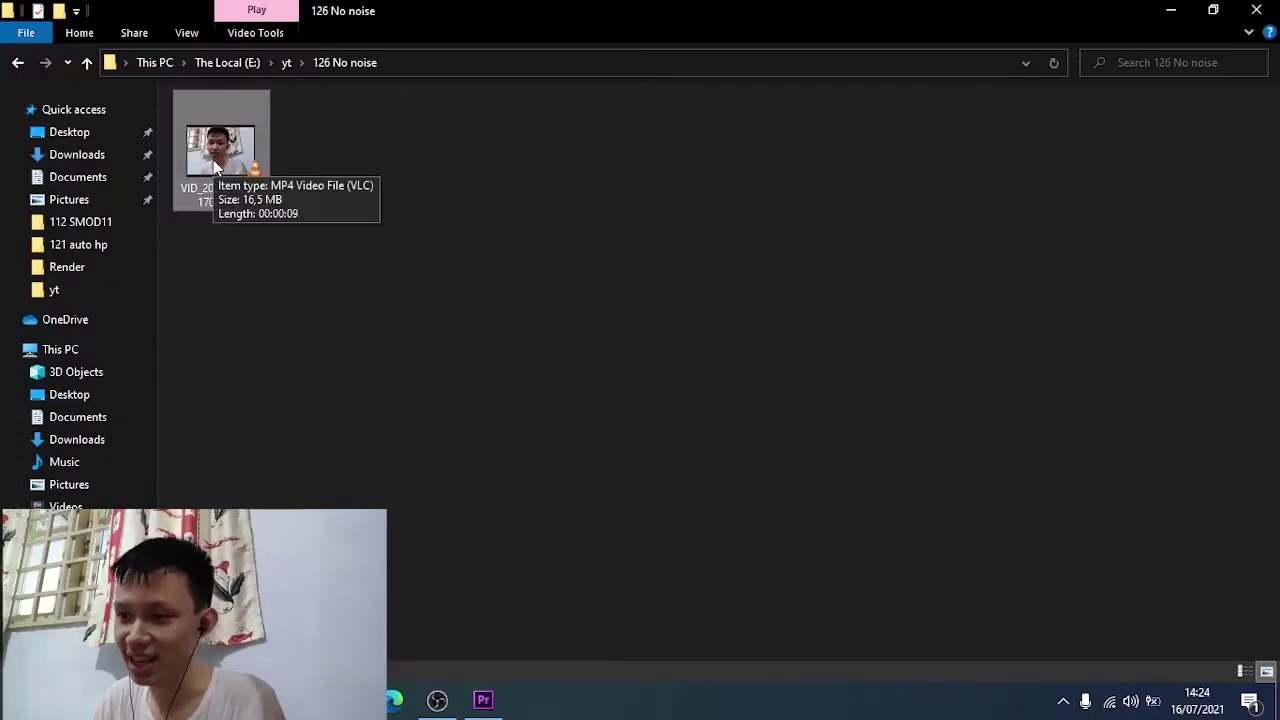
pyautogui.moveTo(215, 170); pyautogui.dragTo(483, 700)
pyautogui.moveTo(303, 494); pyautogui.dragTo(300, 490)
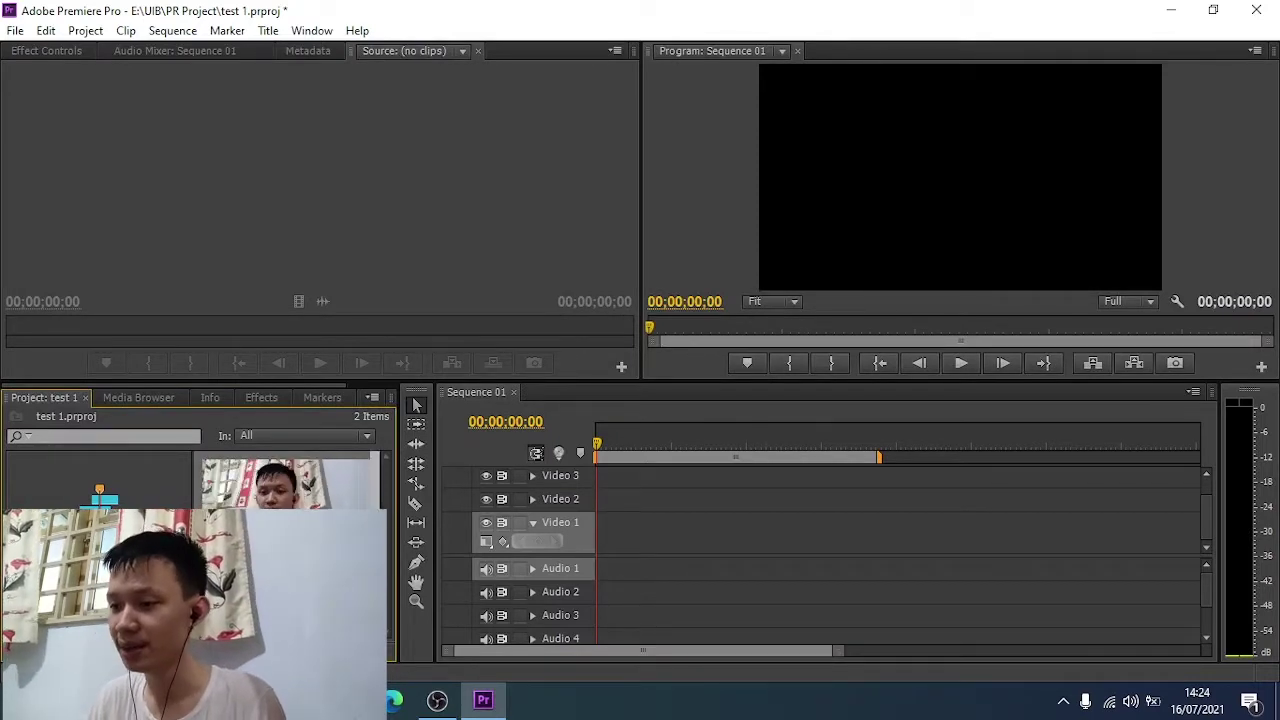
pyautogui.moveTo(287, 490); pyautogui.dragTo(600, 548)
pyautogui.press('Return')
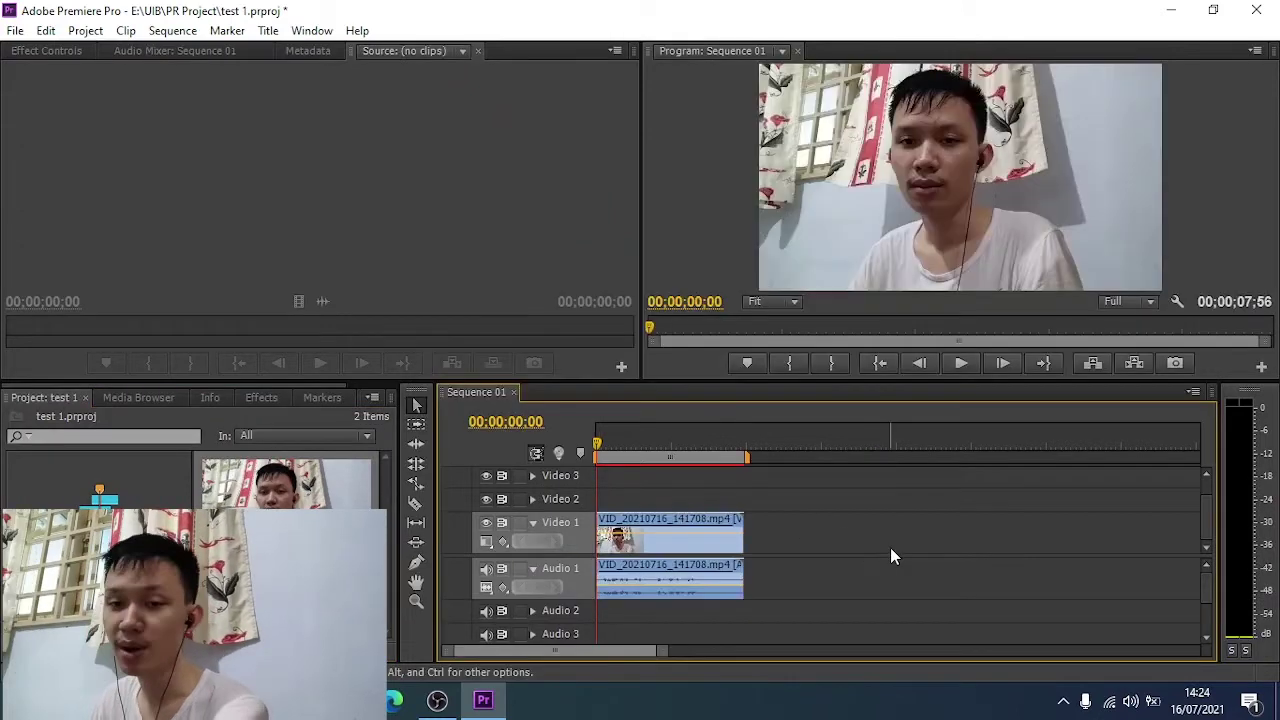
# - Play the sequence to 00;00;02;52, split the clip there, and split it again midway through the remaining part
pyautogui.press('space')
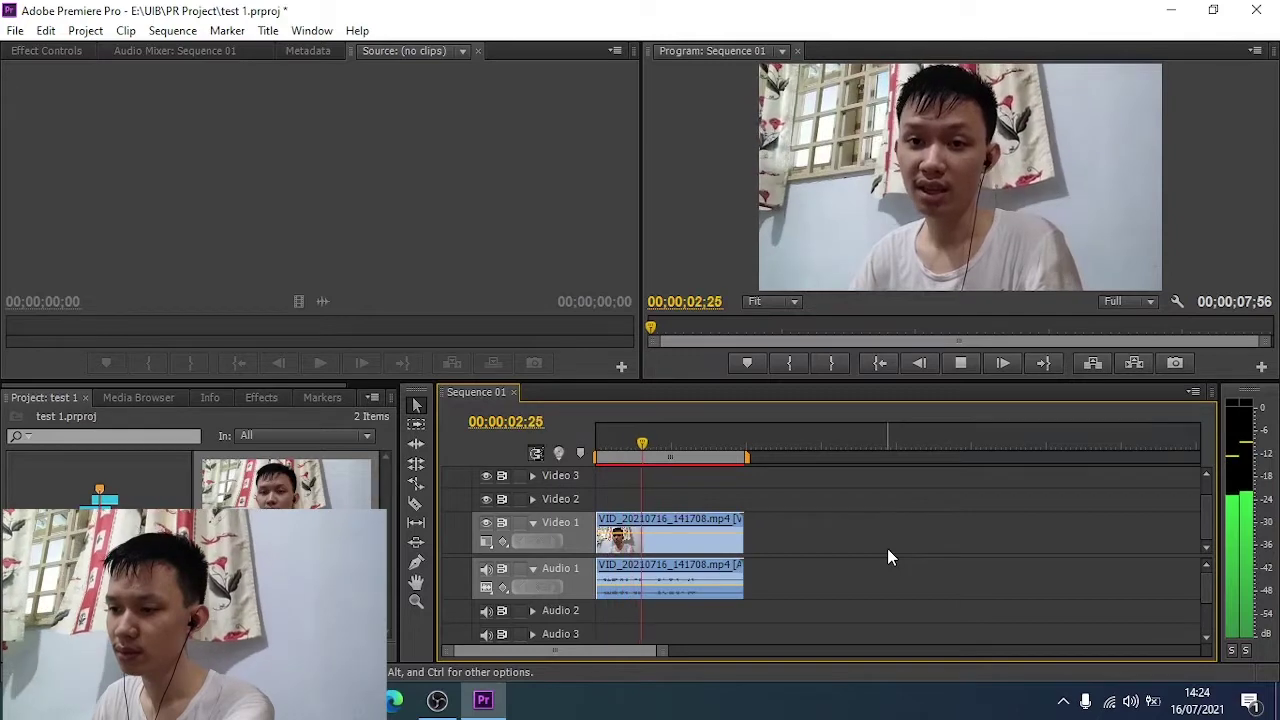
pyautogui.press('space')
pyautogui.click(416, 503)
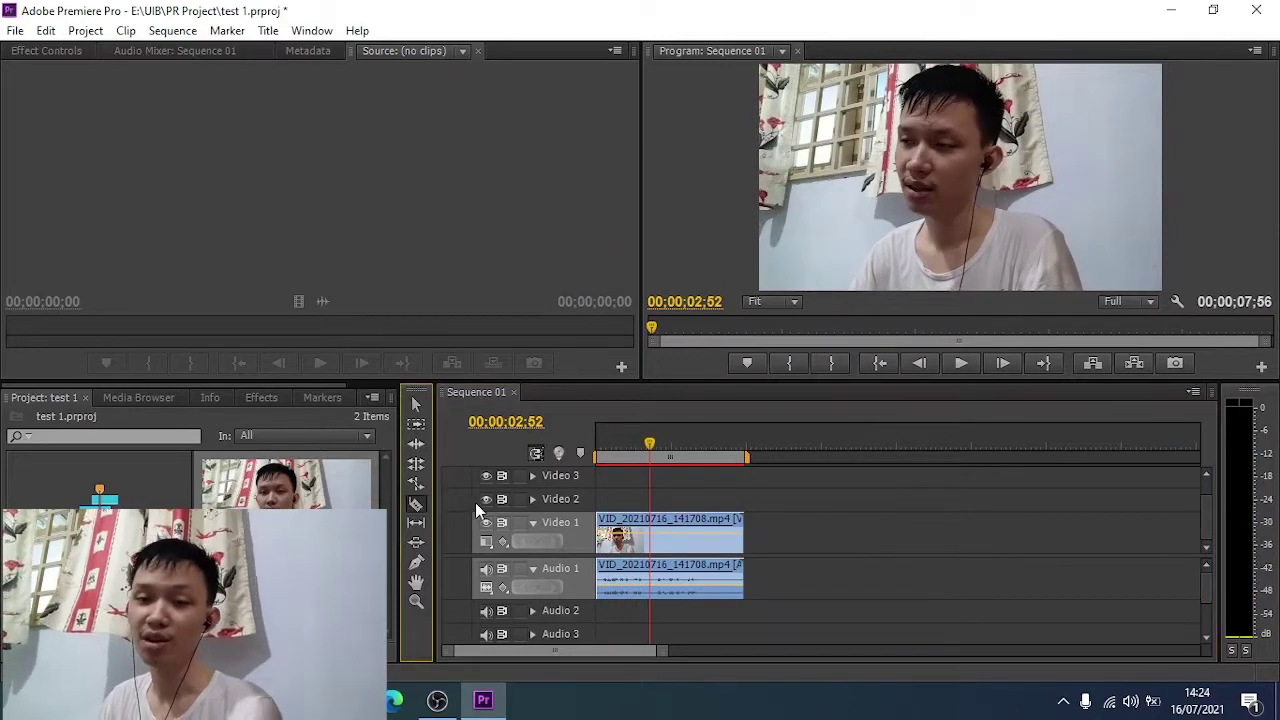
pyautogui.click(651, 577)
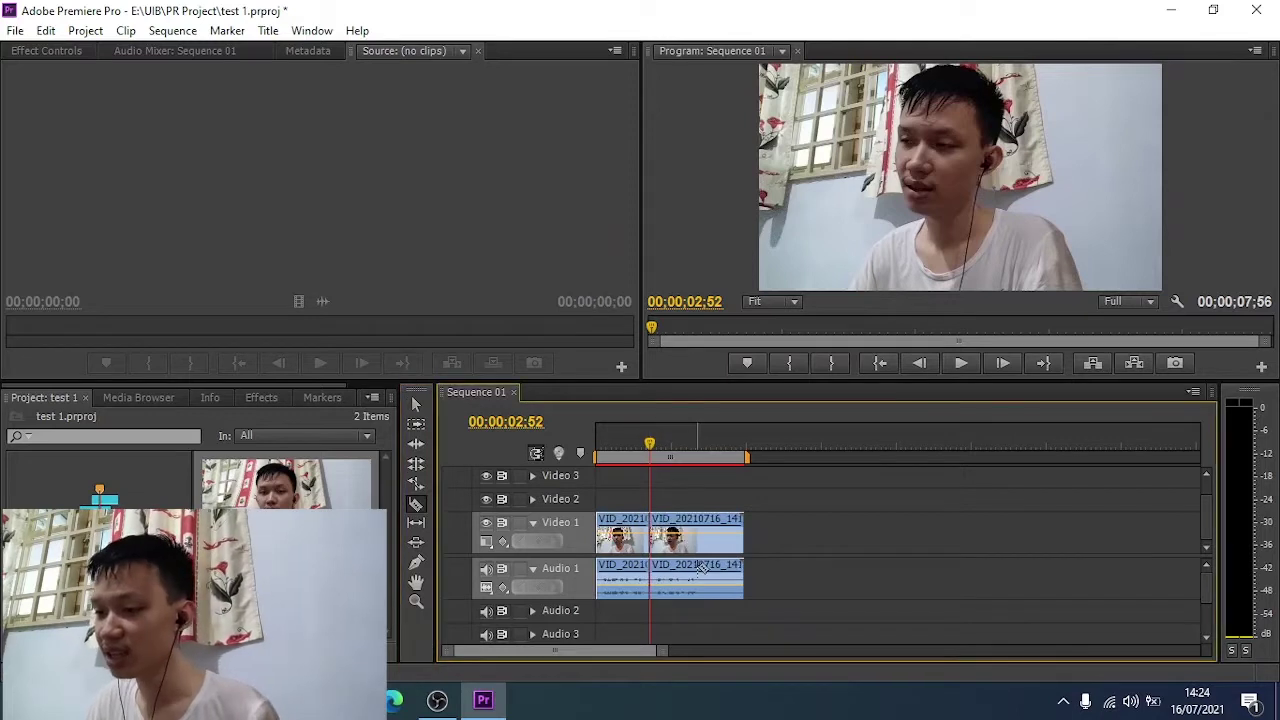
pyautogui.click(698, 567)
# - Delete the last of the three clip segments from the timeline
pyautogui.click(414, 403)
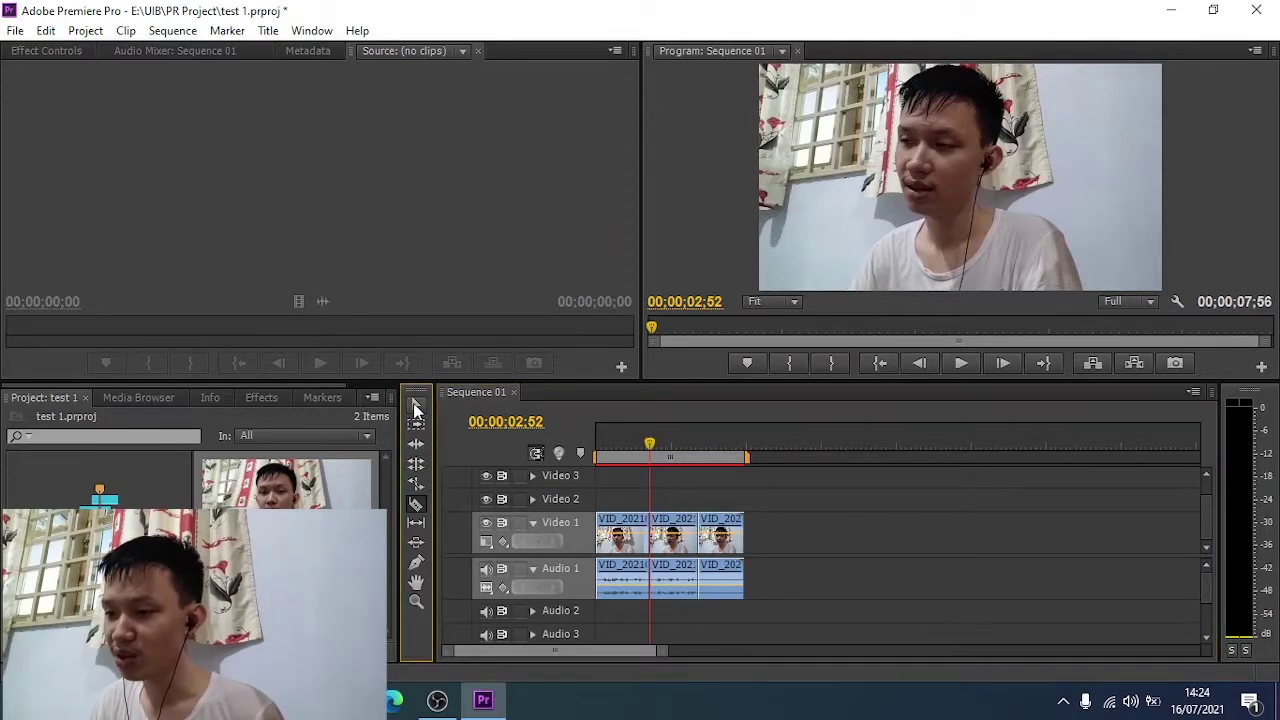
pyautogui.click(716, 528)
pyautogui.press('Delete')
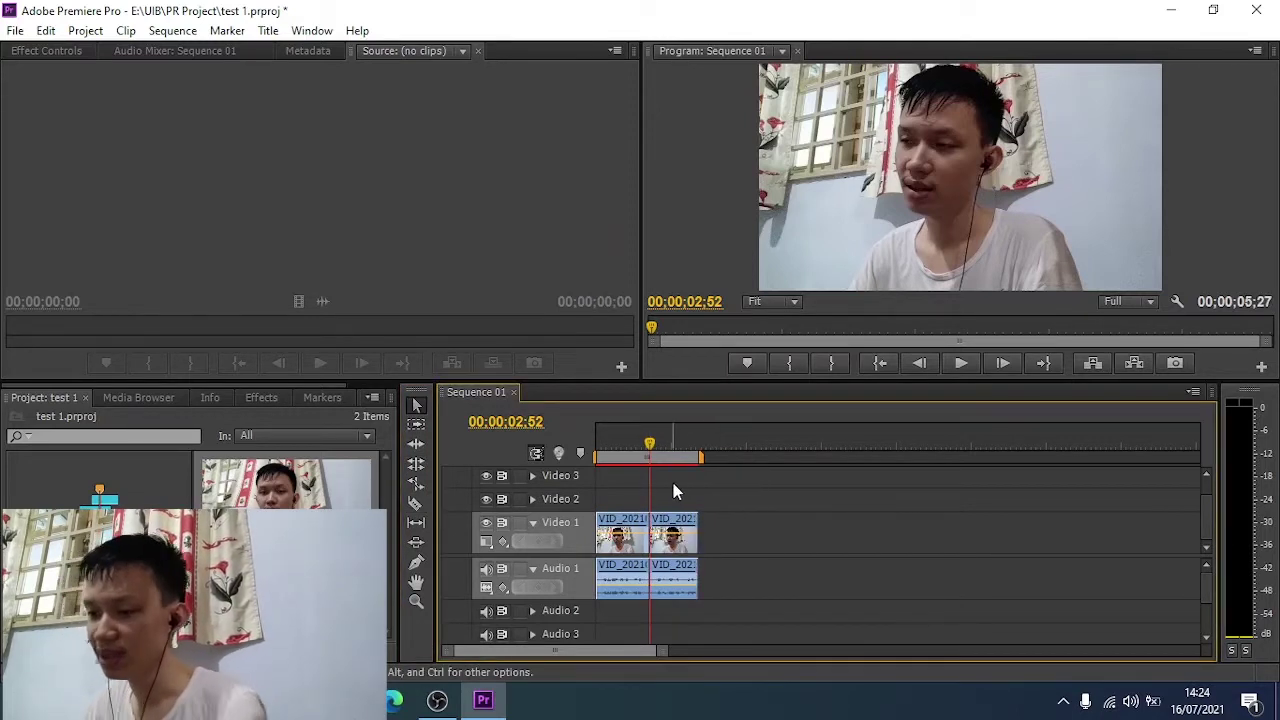
# - Send the second segment's audio to Adobe Audition for editing, deleting Audition's previous unfinished session
pyautogui.rightClick(673, 570)
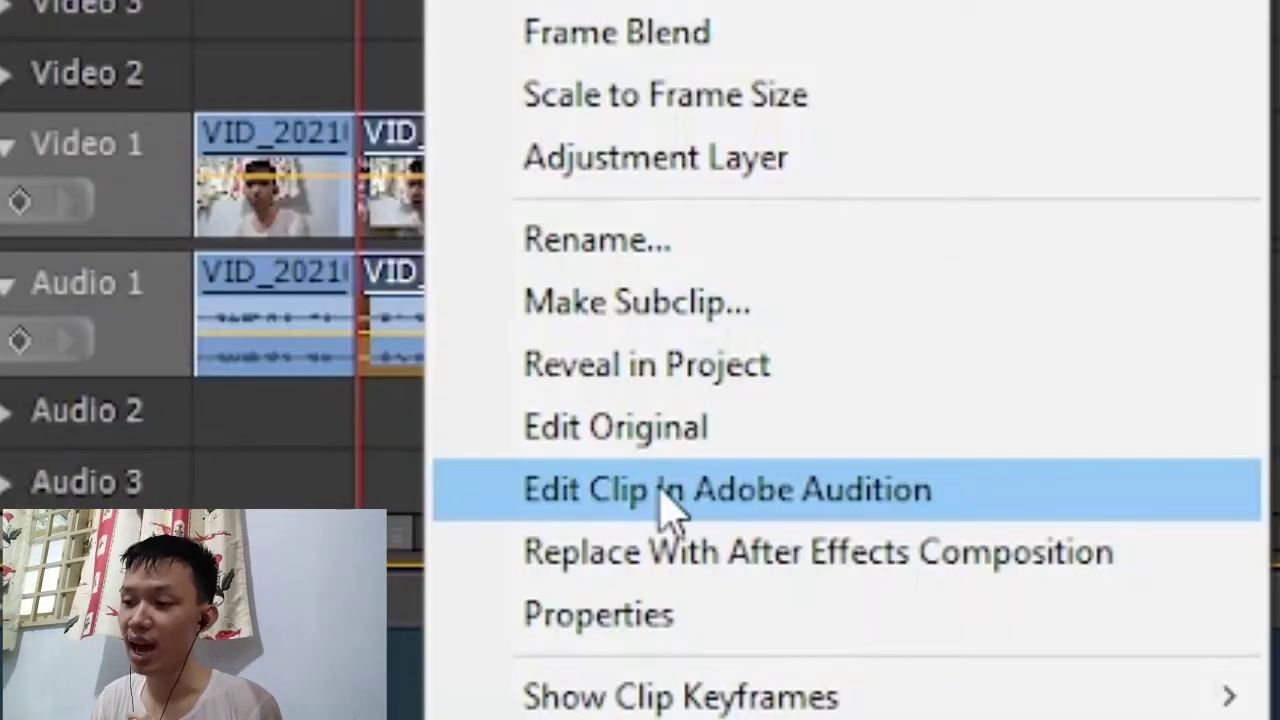
pyautogui.click(663, 500)
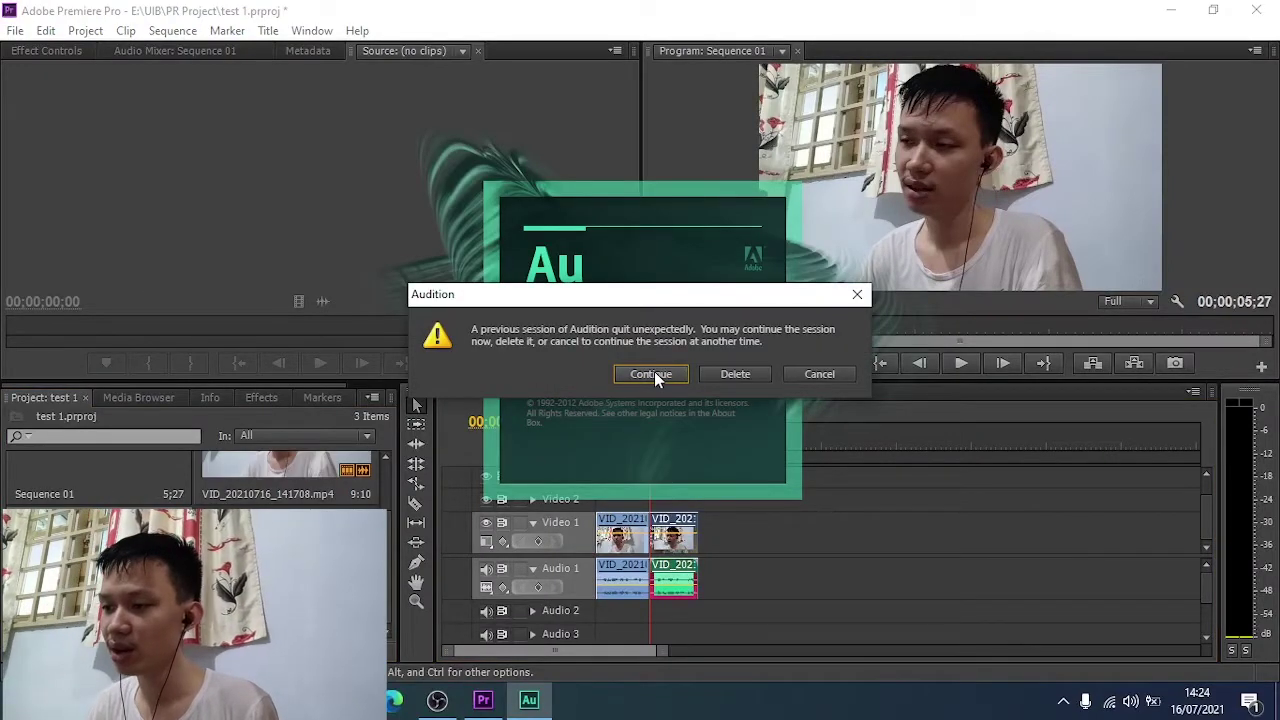
pyautogui.click(724, 376)
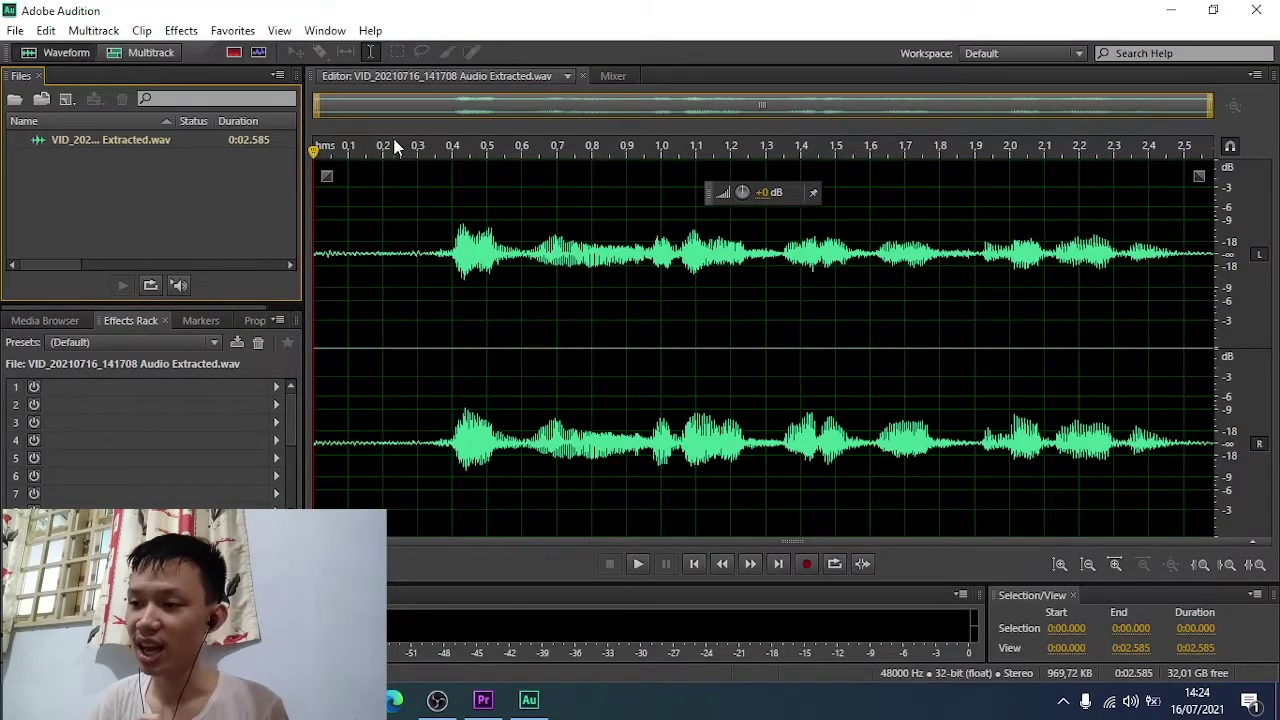
# - Select the entire extracted audio waveform and capture a noise print from it
pyautogui.moveTo(402, 148); pyautogui.dragTo(617, 229)
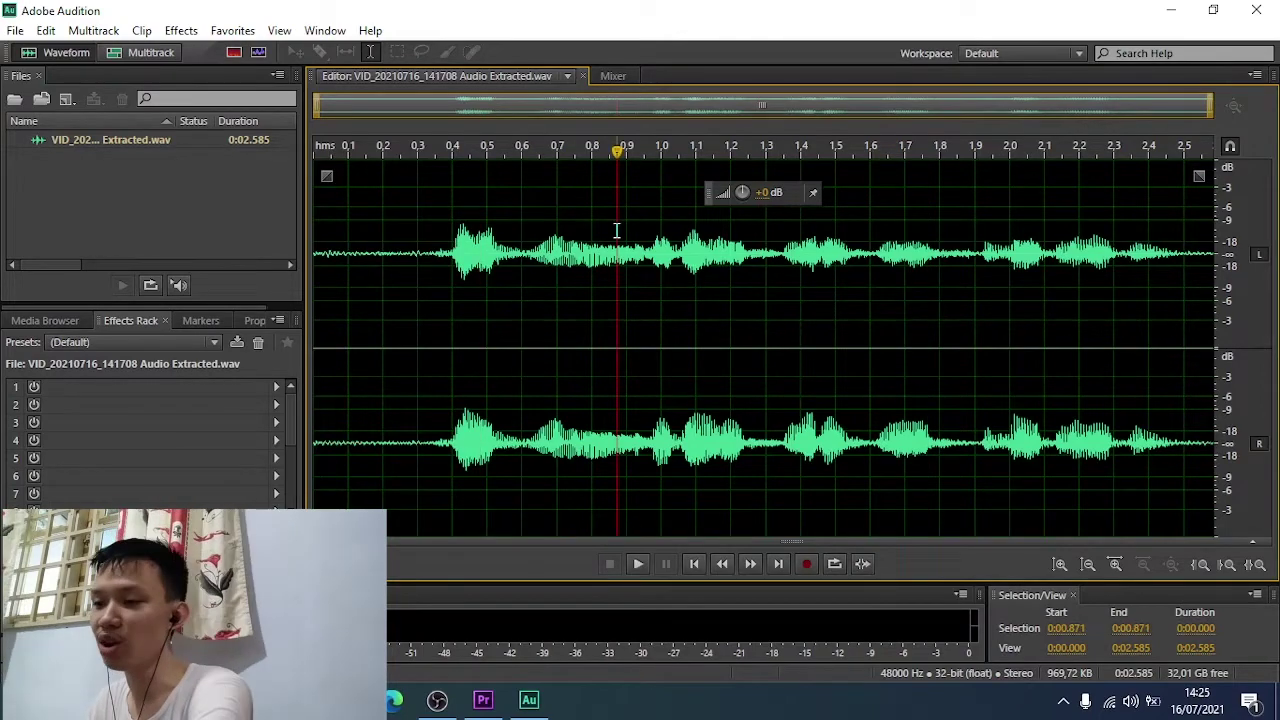
pyautogui.doubleClick(592, 244)
pyautogui.click(471, 200)
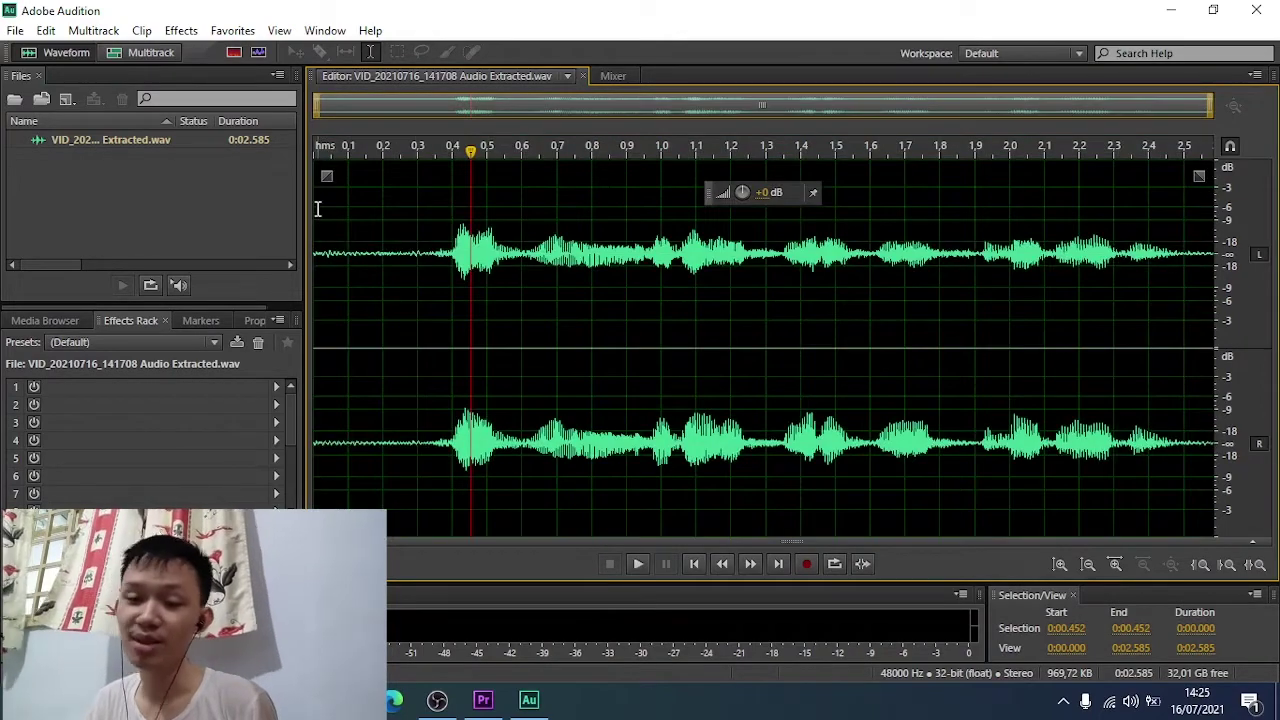
pyautogui.moveTo(317, 208); pyautogui.dragTo(1149, 300)
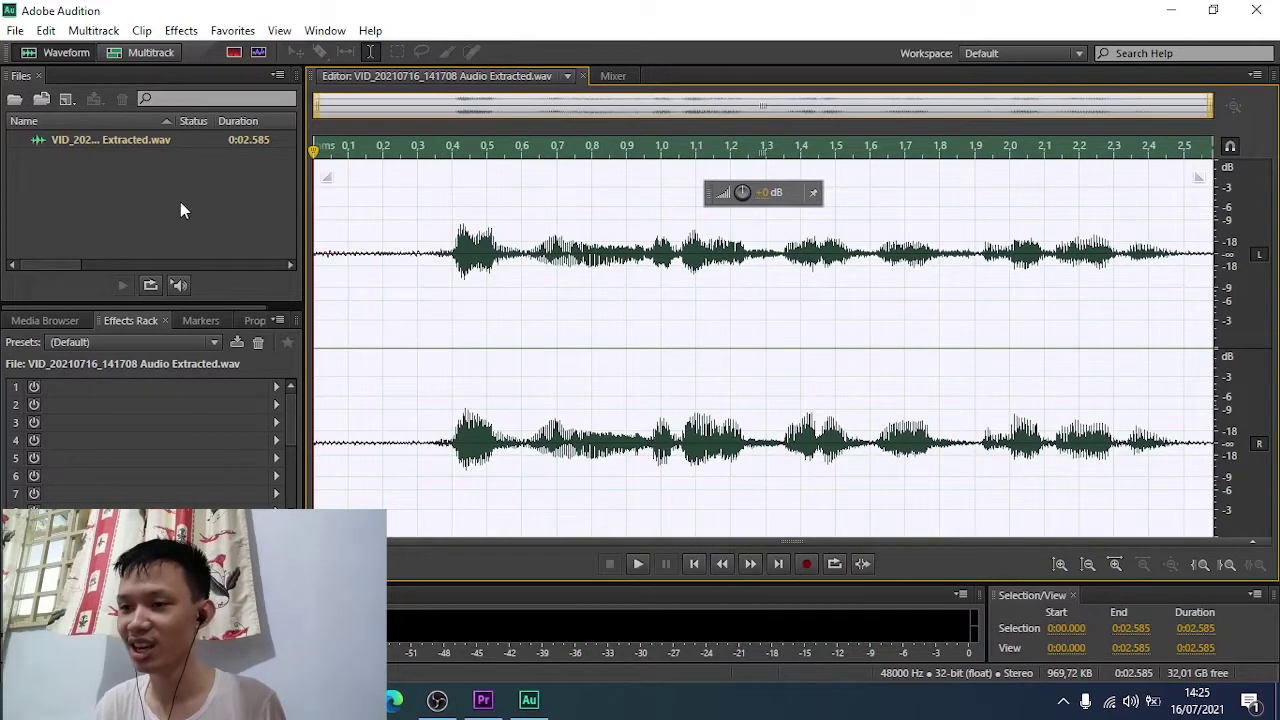
pyautogui.click(182, 36)
pyautogui.moveTo(285, 367)
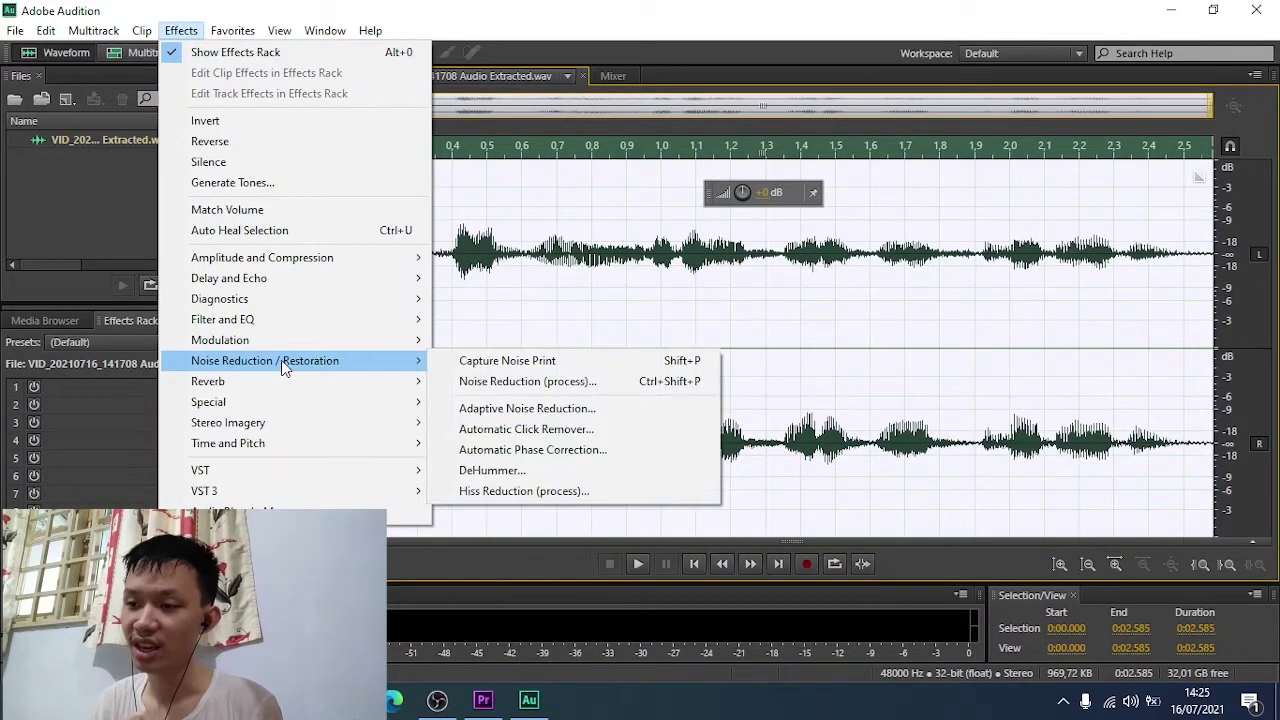
pyautogui.click(498, 365)
# - Apply Adaptive Noise Reduction with the Heavy Noise Reduction preset to the selected audio, and close Audition with the change saved
pyautogui.click(184, 33)
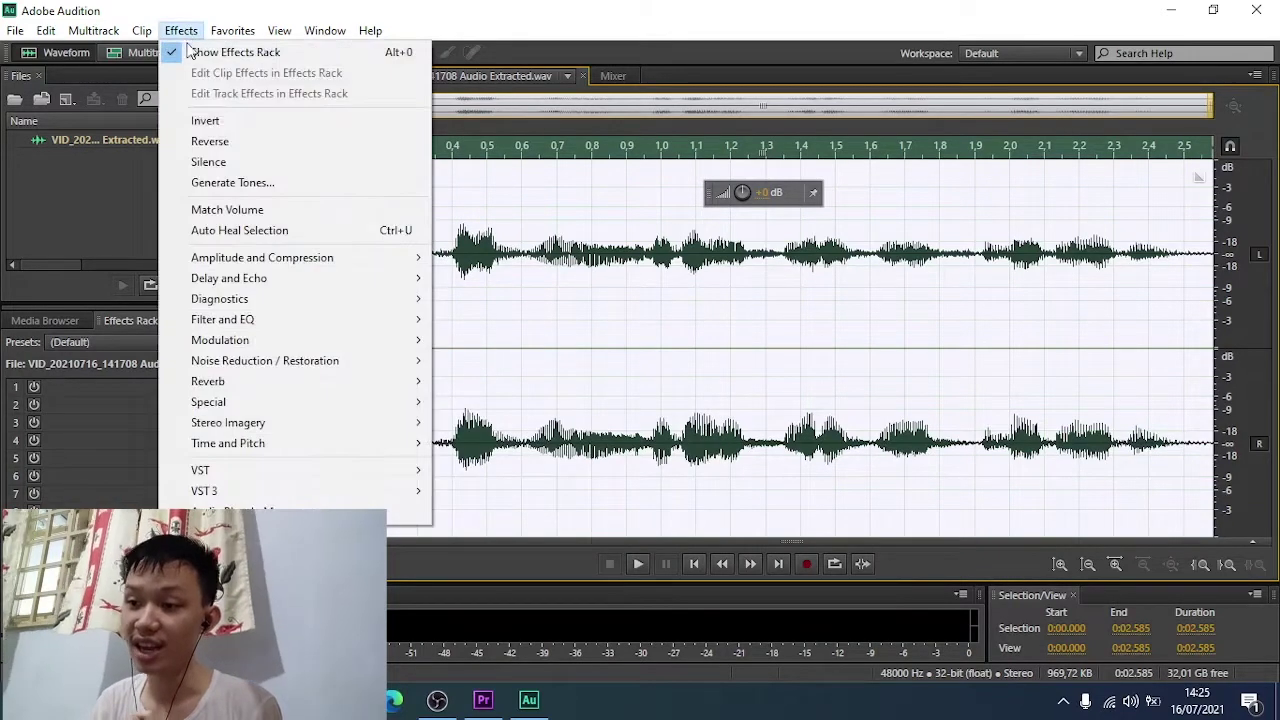
pyautogui.moveTo(339, 365)
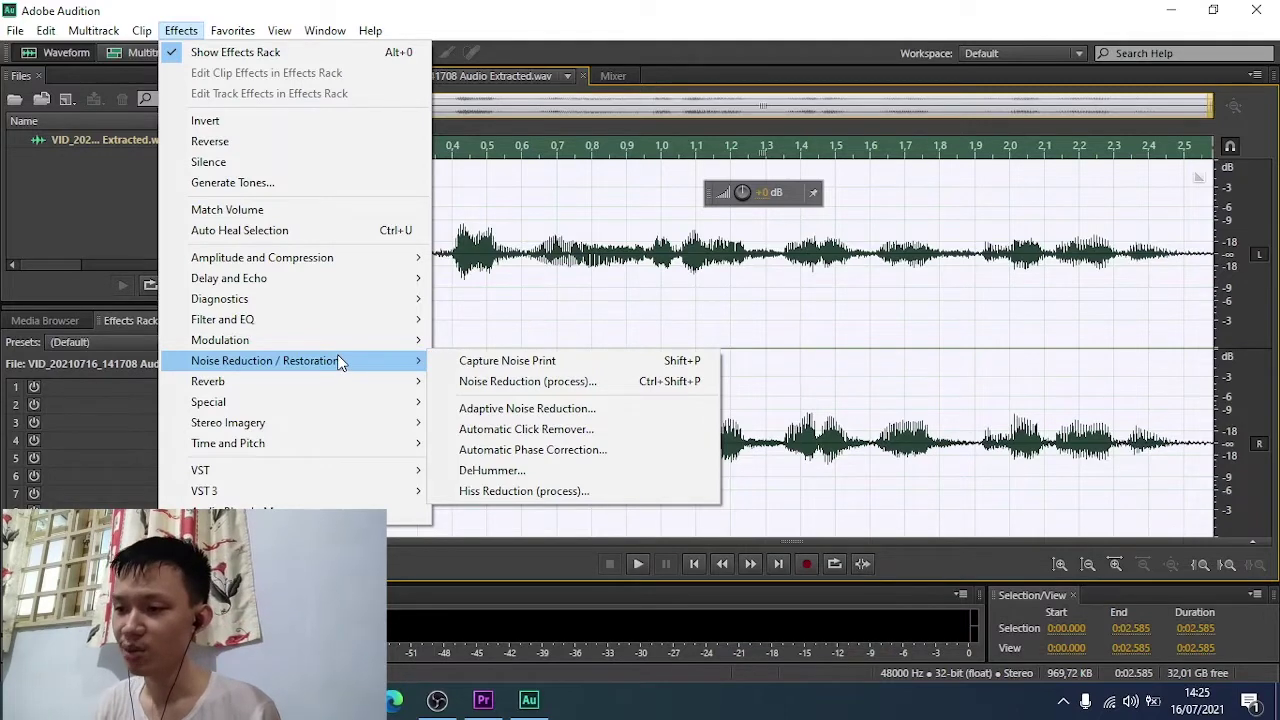
pyautogui.click(537, 410)
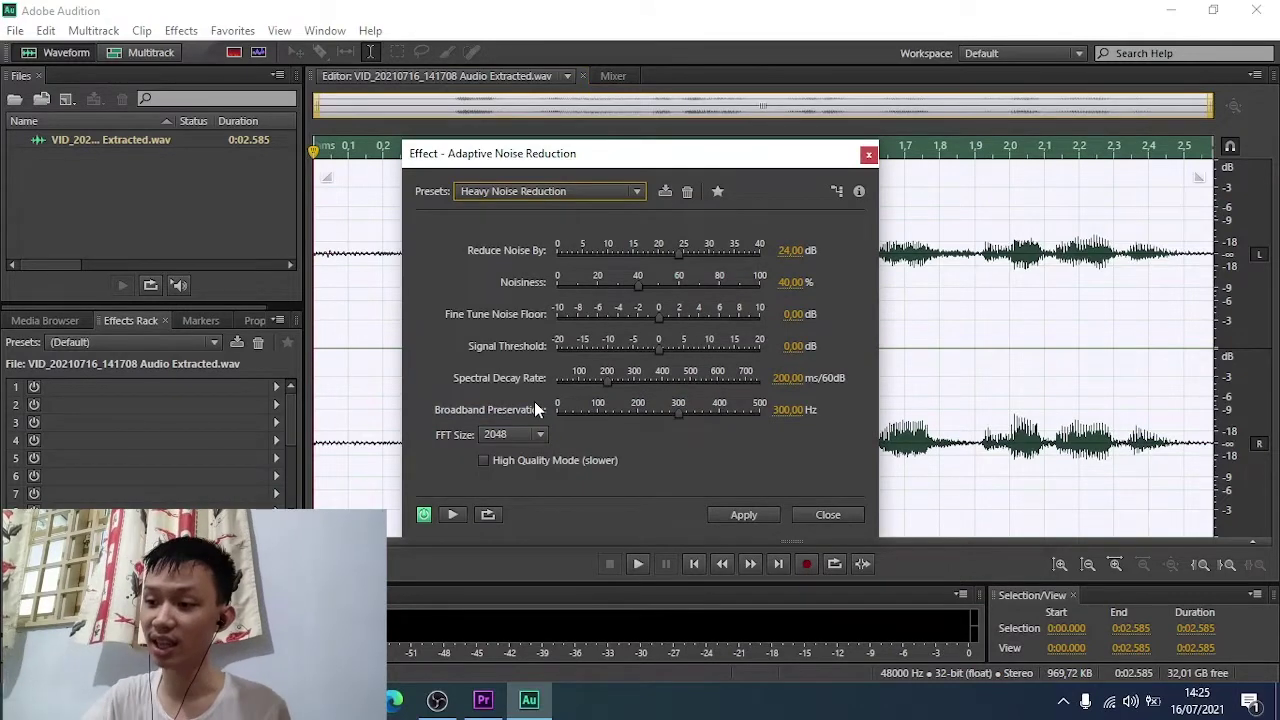
pyautogui.click(513, 191)
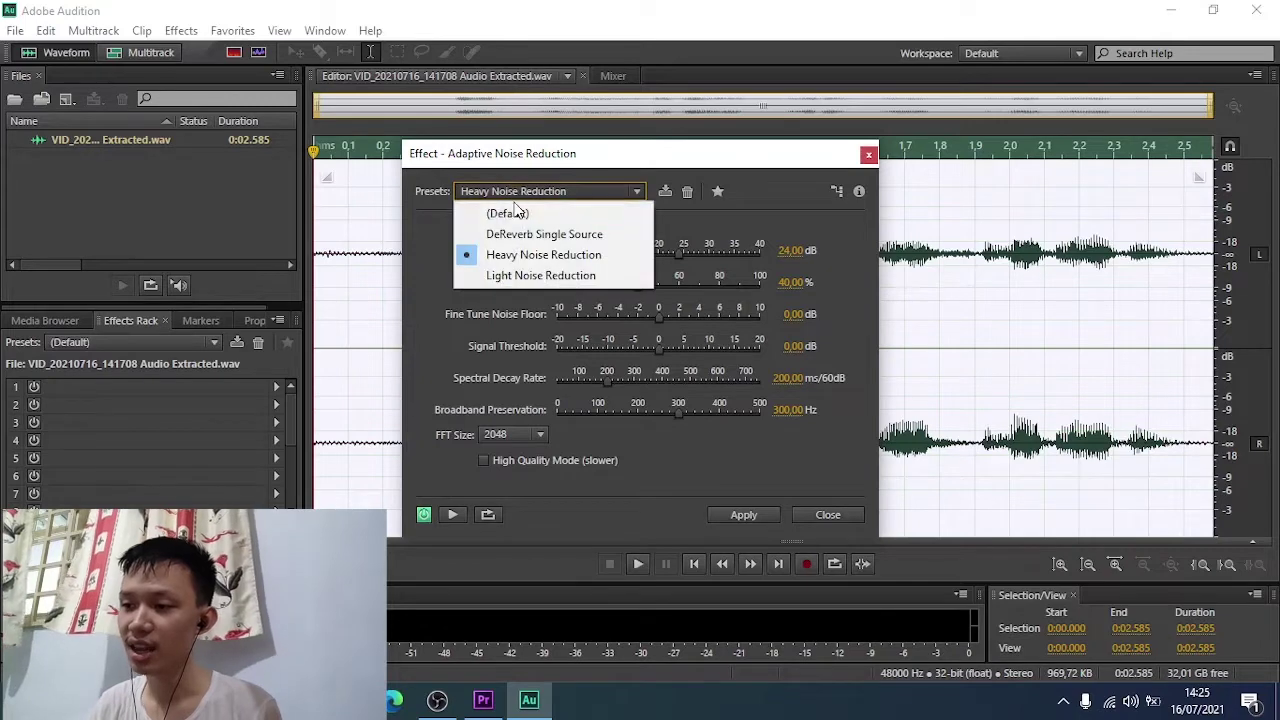
pyautogui.click(511, 262)
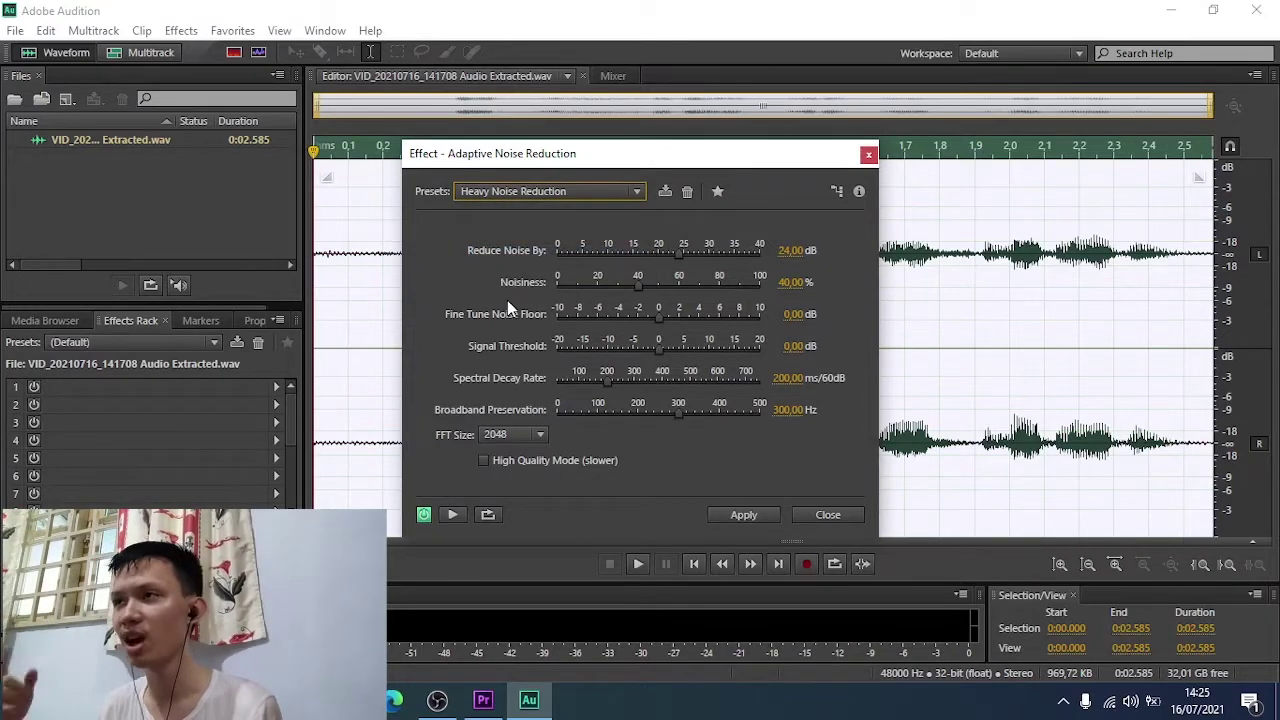
pyautogui.click(726, 516)
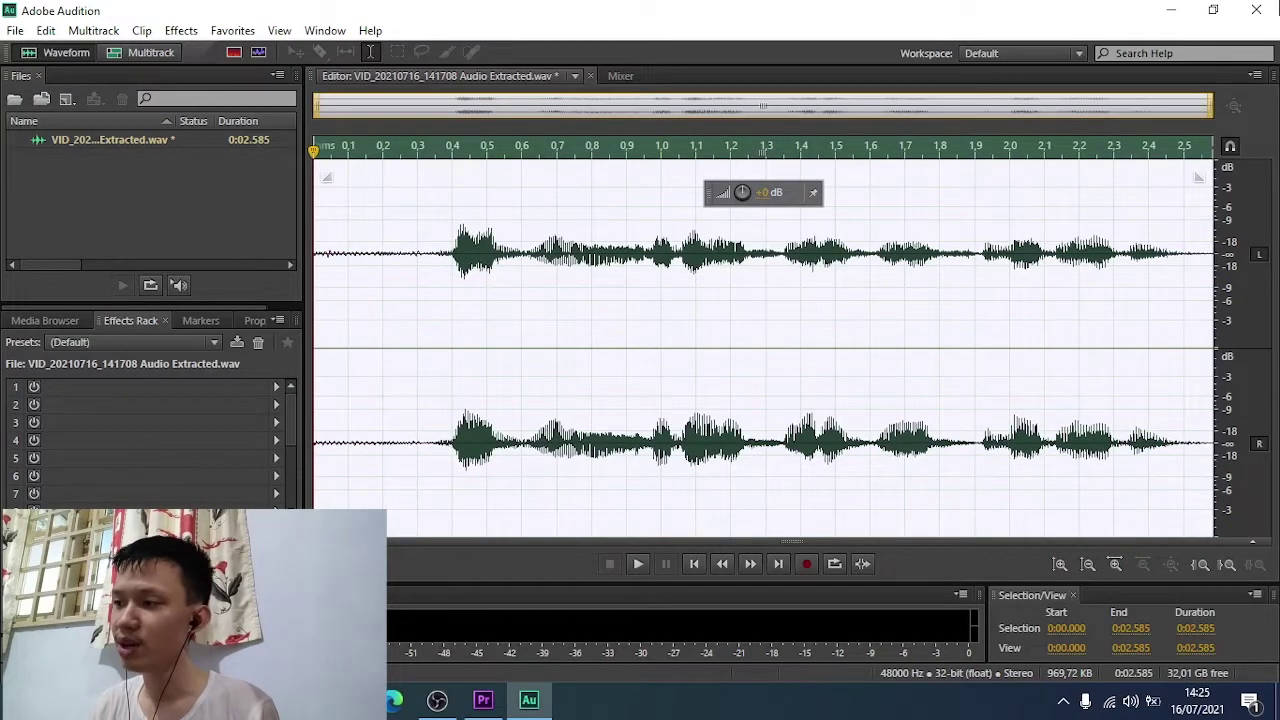
pyautogui.click(1256, 10)
pyautogui.click(646, 370)
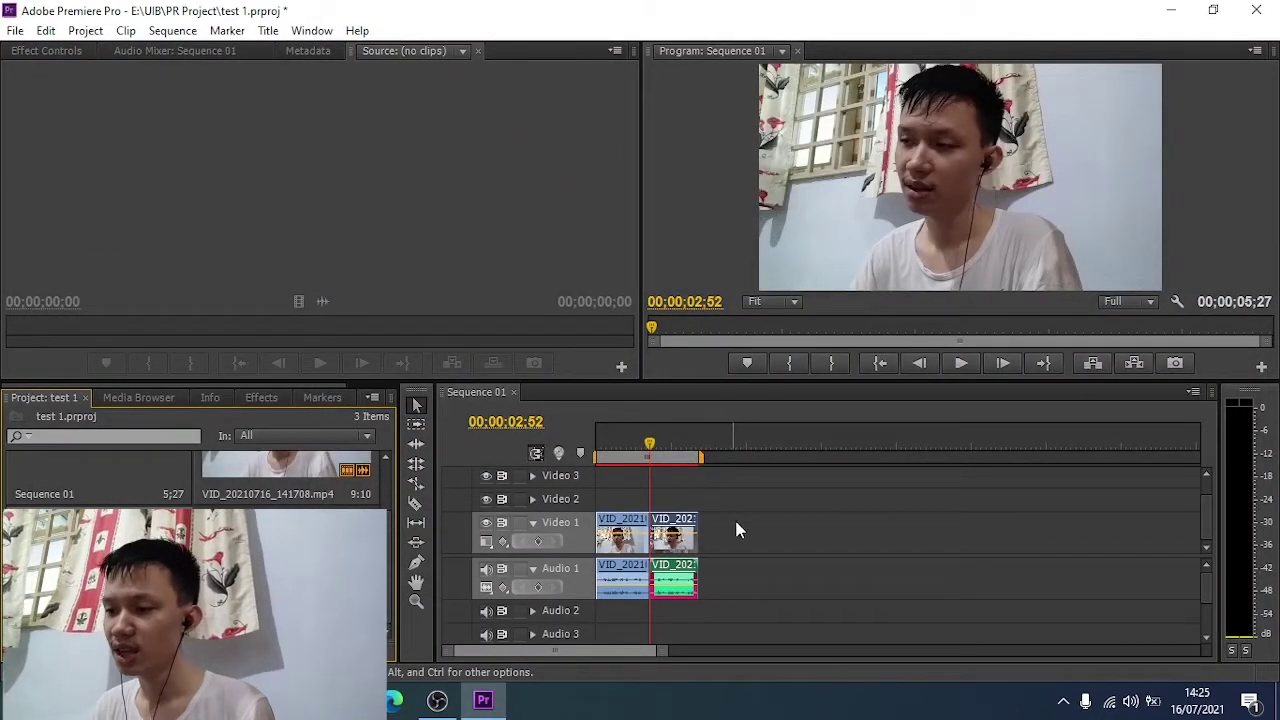
# - Adjust the audio gain of both timeline segments by 10 dB
pyautogui.moveTo(734, 529)
pyautogui.mouseDown()
pyautogui.moveTo(703, 563)
pyautogui.moveTo(621, 590)
pyautogui.mouseUp()
pyautogui.rightClick(621, 590)
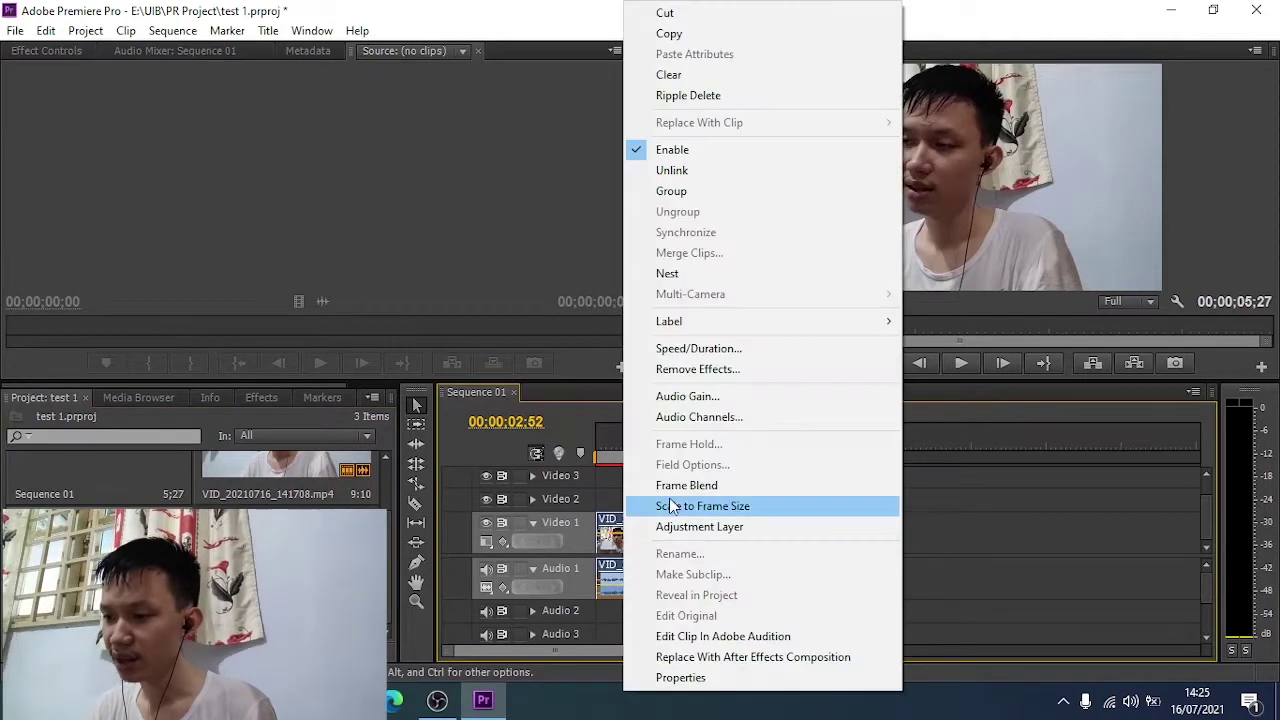
pyautogui.click(668, 397)
pyautogui.write('10')
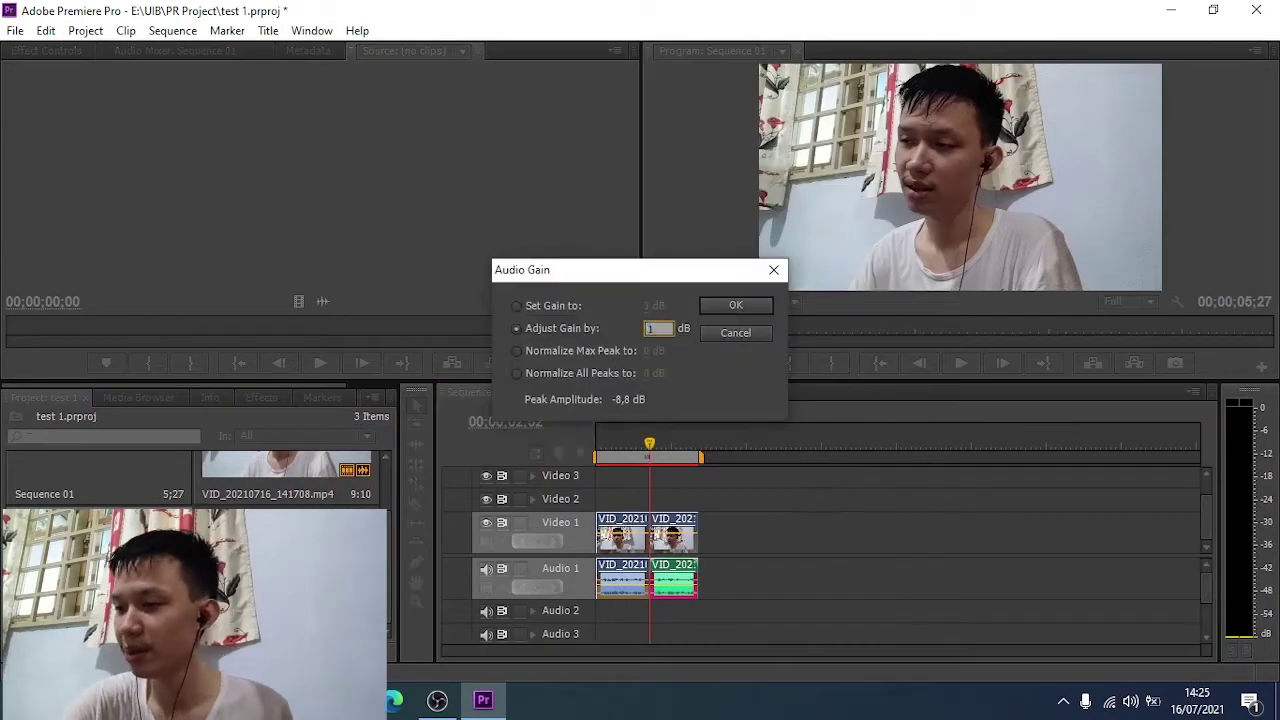
pyautogui.press('Return')
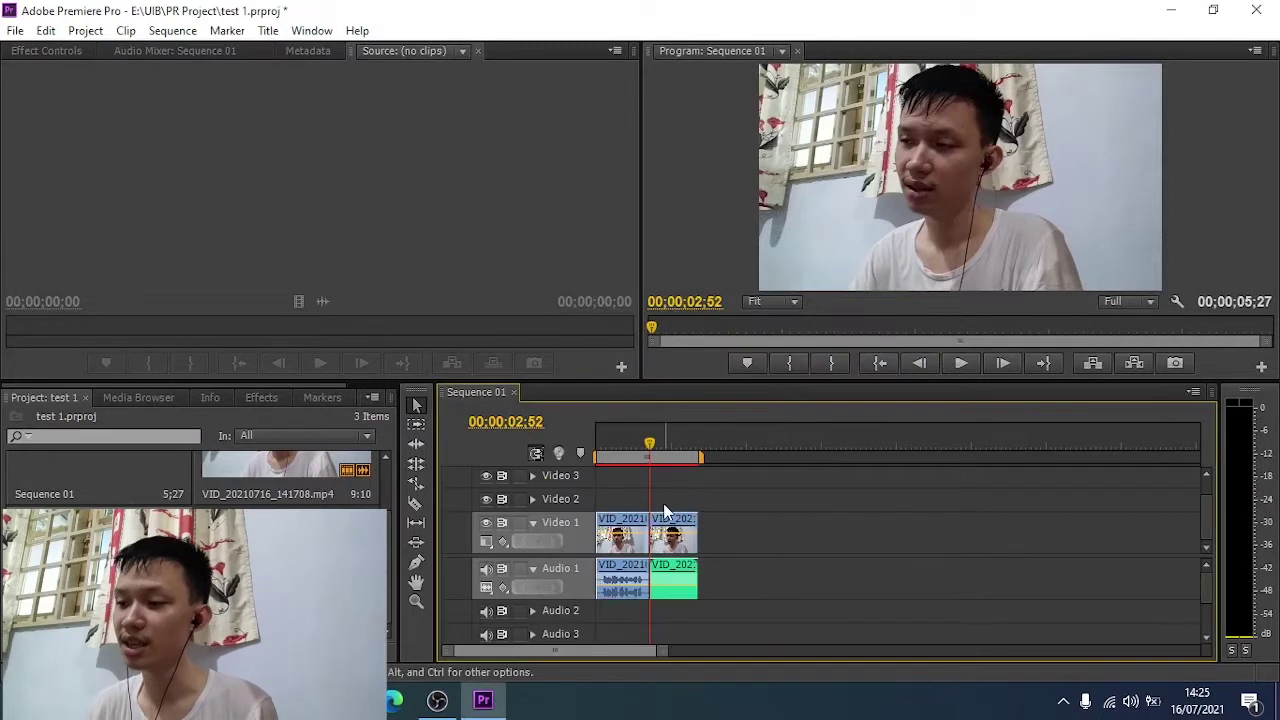
# - Play the sequence from near its start to compare the original segment's sound with the noise-reduced one
pyautogui.click(604, 444)
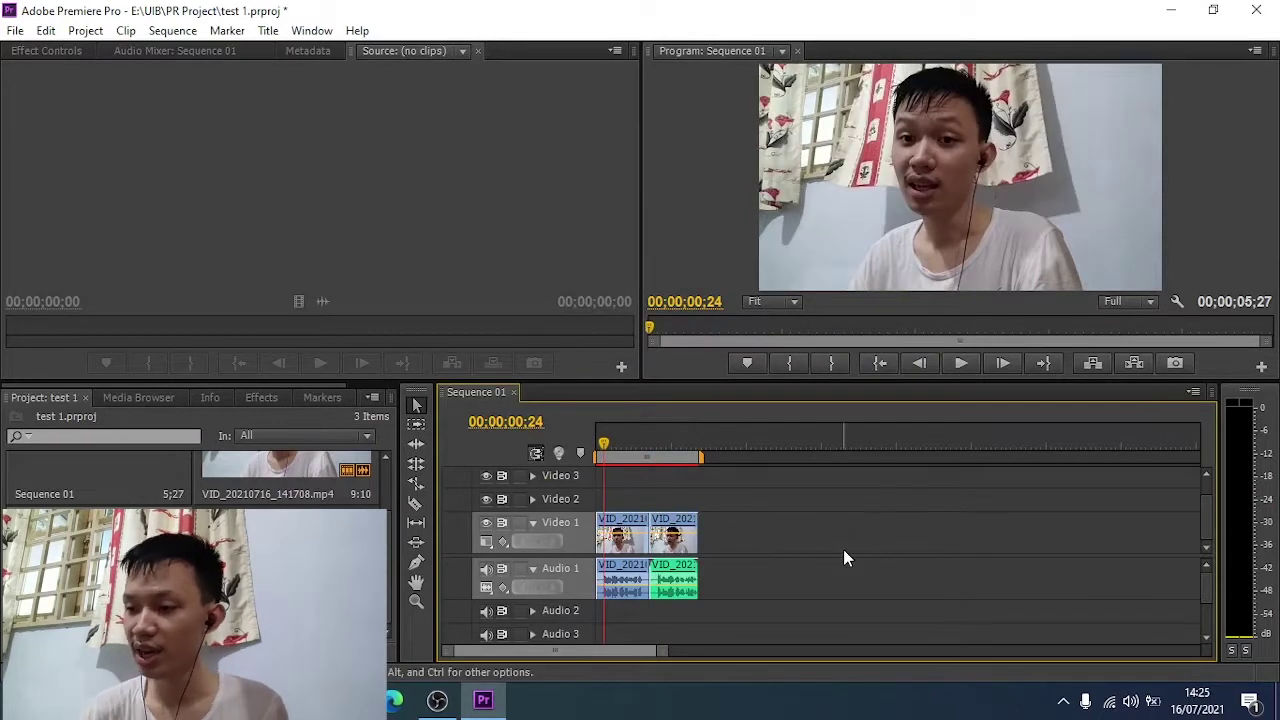
pyautogui.press('space')
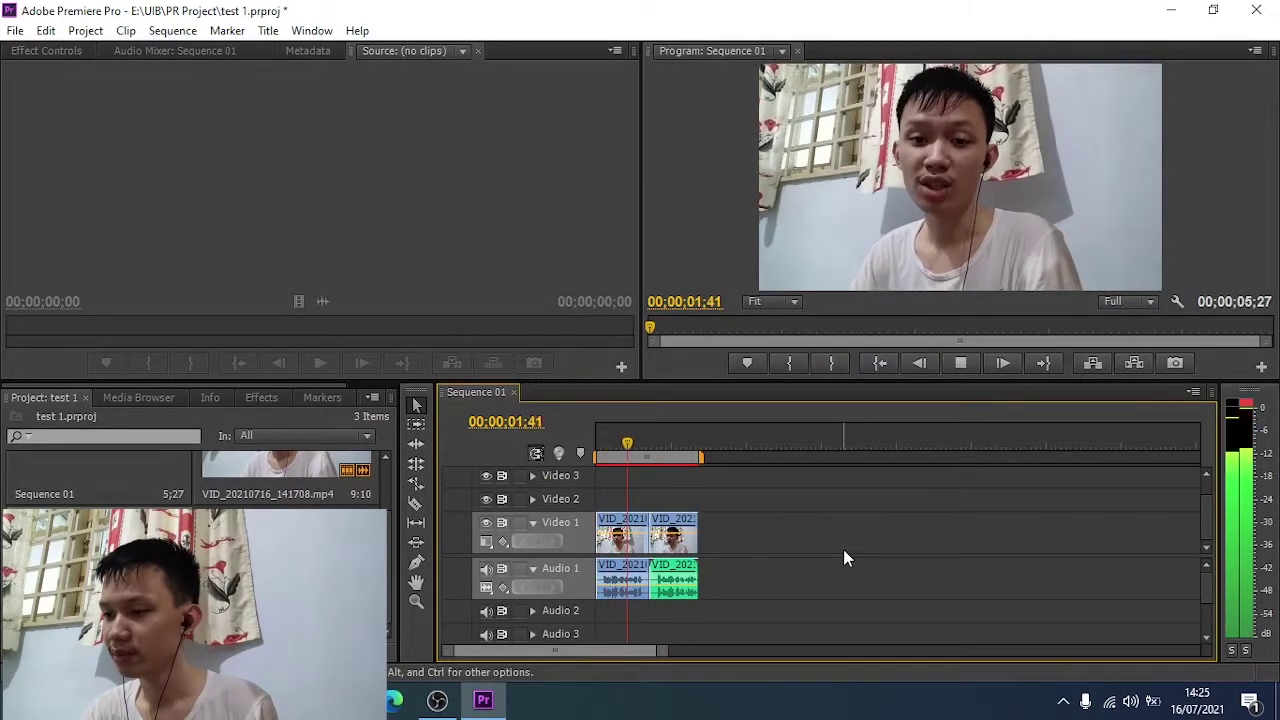
pyautogui.press('space')
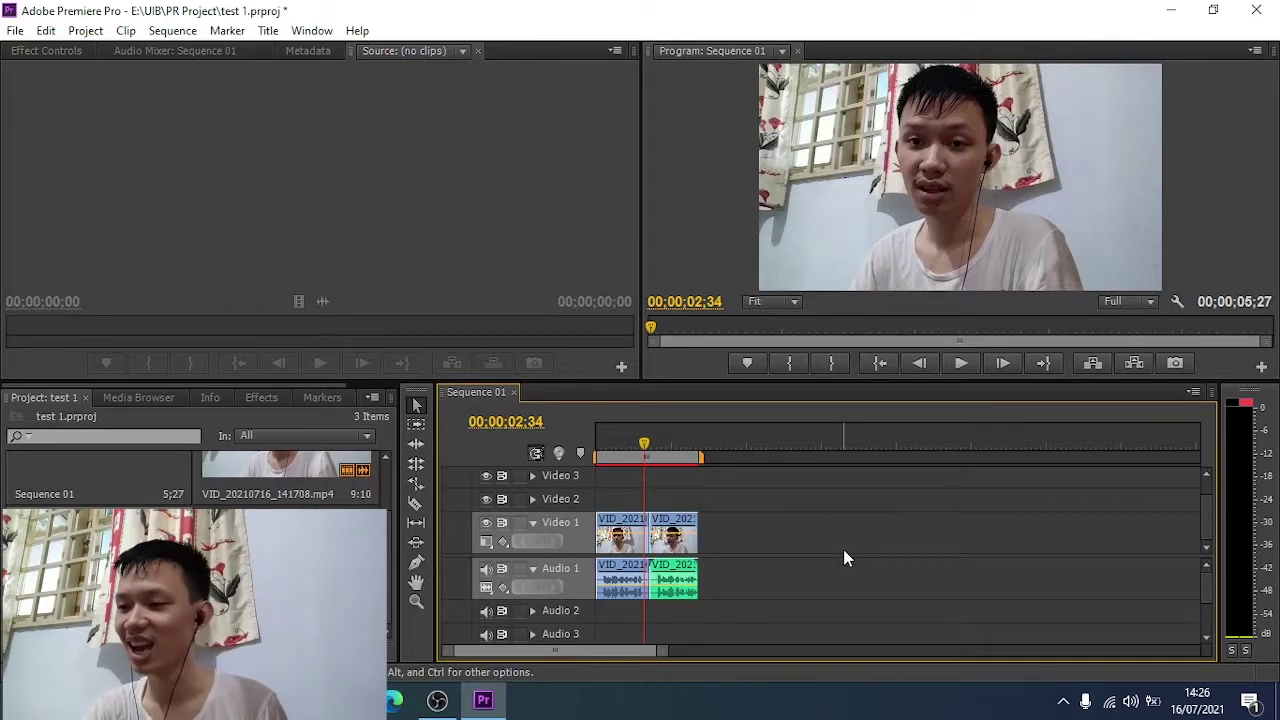
pyautogui.press('space')
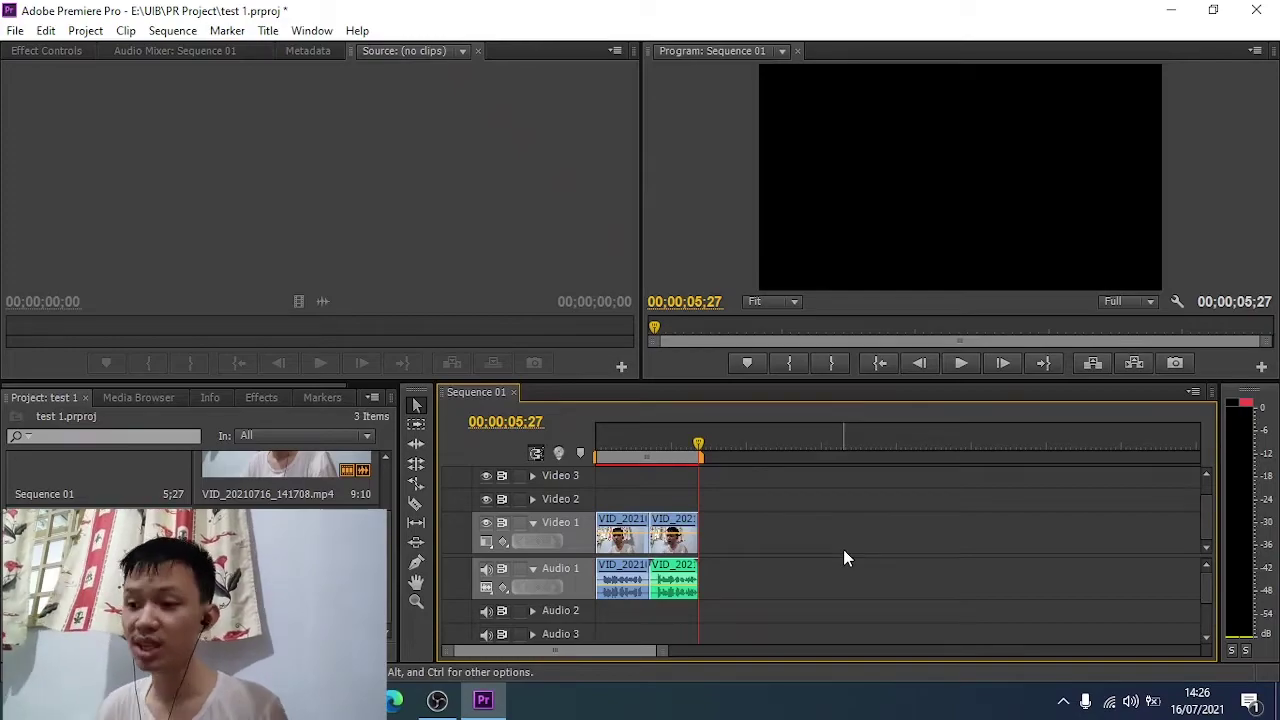
# - Import Wii Channel Extended.mp3 and load it in the source monitor, leaving its audio gain as is
pyautogui.hotkey('alt', 'Tab')
pyautogui.moveTo(390, 532); pyautogui.dragTo(250, 170)
pyautogui.rightClick(362, 190)
pyautogui.click(368, 180)
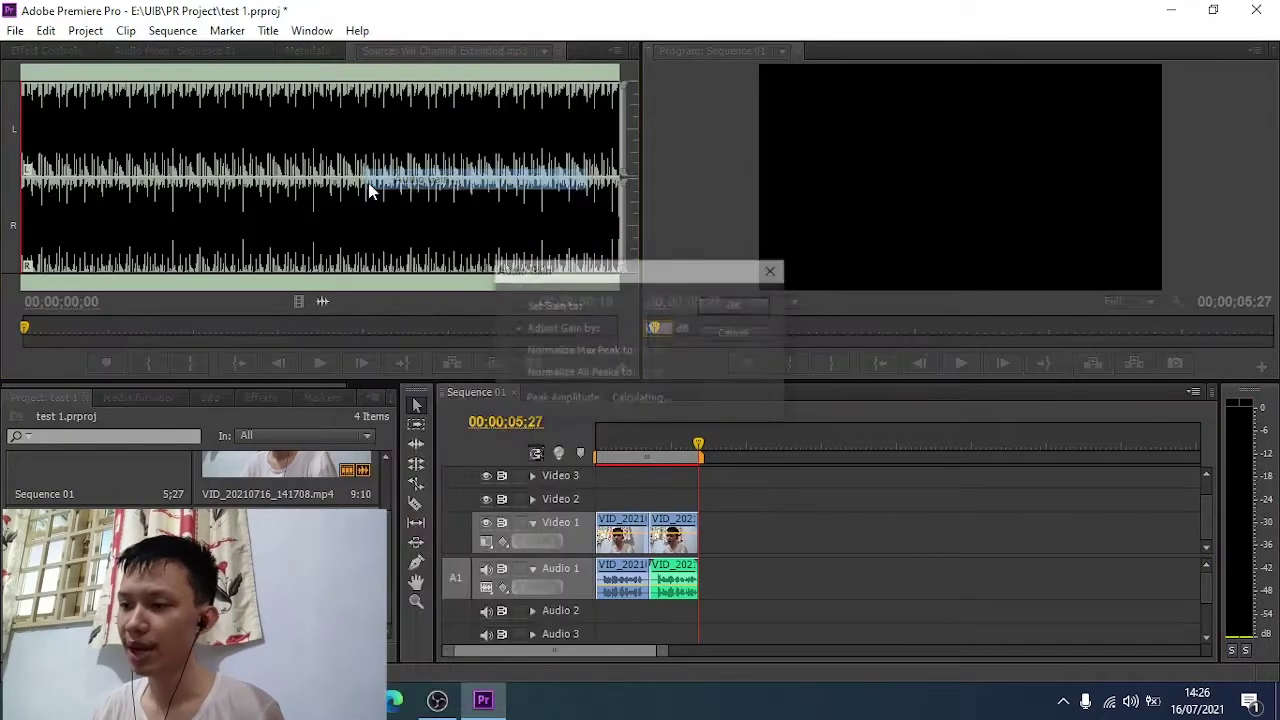
pyautogui.click(760, 335)
# - Mark an out point at 00;04;08;27 in the music and place it on Audio 2 from the second segment's start
pyautogui.click(106, 330)
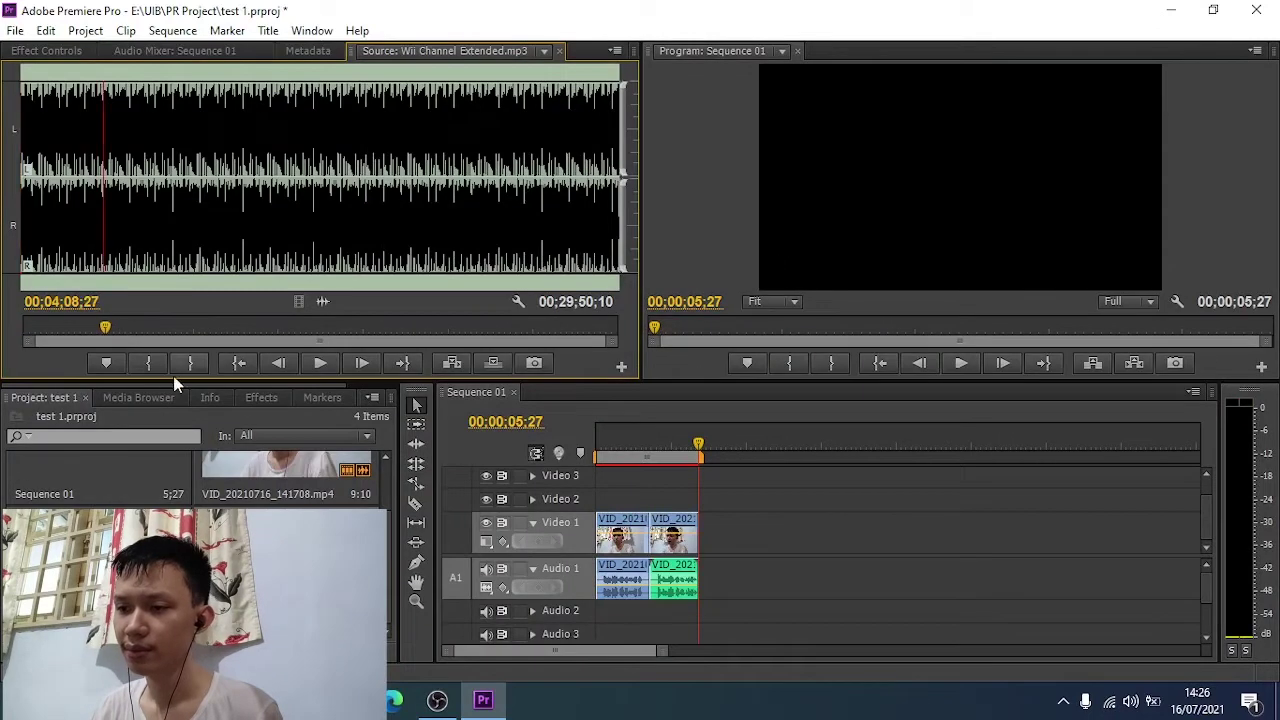
pyautogui.click(188, 363)
pyautogui.moveTo(306, 305)
pyautogui.mouseDown()
pyautogui.moveTo(617, 612)
pyautogui.moveTo(678, 618)
pyautogui.mouseUp()
# - Trim the end of the Audio 2 music clip to match the end of the second video segment
pyautogui.press('-')
pyautogui.press('-')
pyautogui.press('-')
pyautogui.press('-')
pyautogui.press('-')
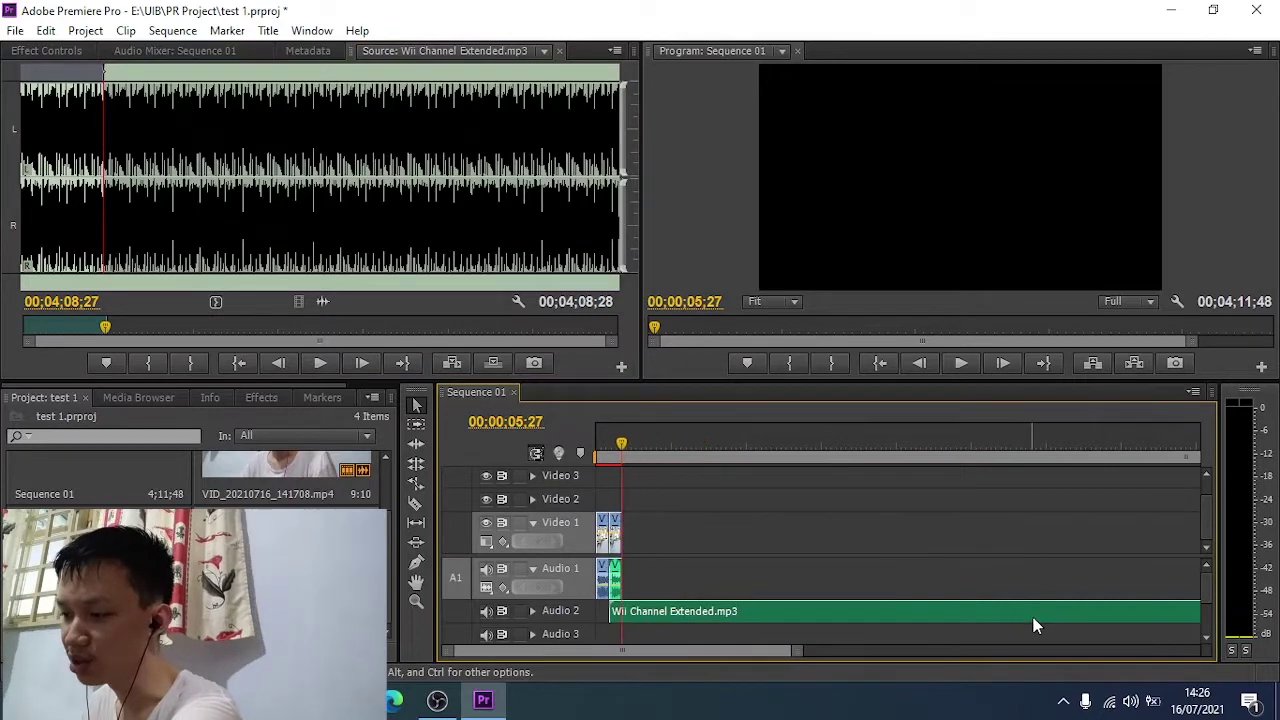
pyautogui.click(893, 612)
pyautogui.moveTo(897, 613); pyautogui.dragTo(600, 612)
pyautogui.press('equals')
pyautogui.press('equals')
pyautogui.press('equals')
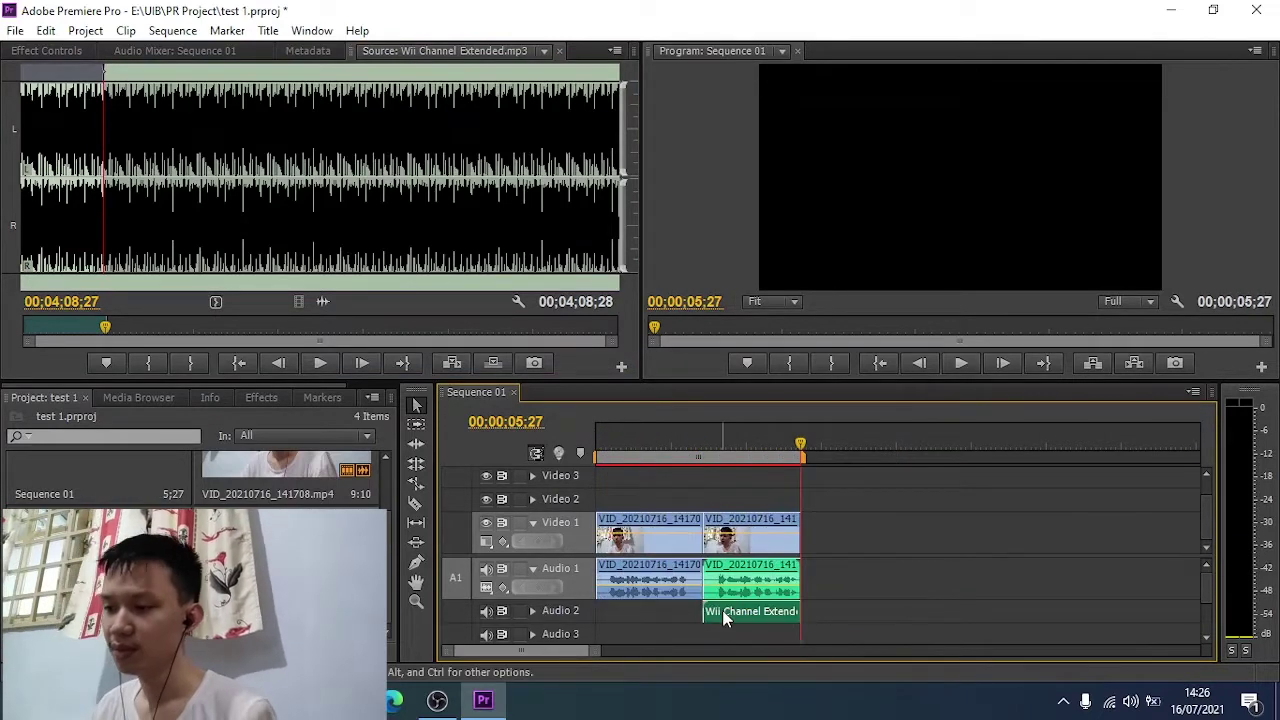
# - Adjust the gain of the Audio 2 music clip by -20 dB
pyautogui.rightClick(728, 611)
pyautogui.click(790, 489)
pyautogui.write('5')
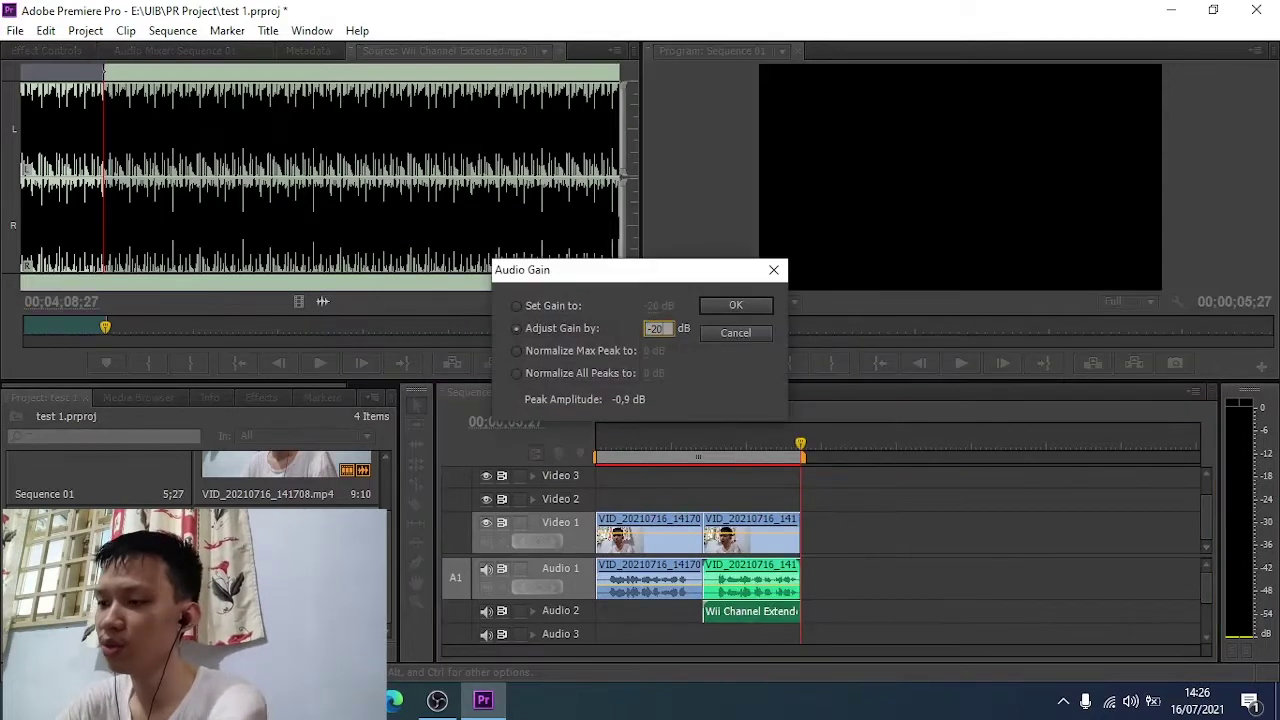
pyautogui.press('Return')
# - Play the sequence from shortly before the second segment to review the background music level, and select the second video segment
pyautogui.click(666, 446)
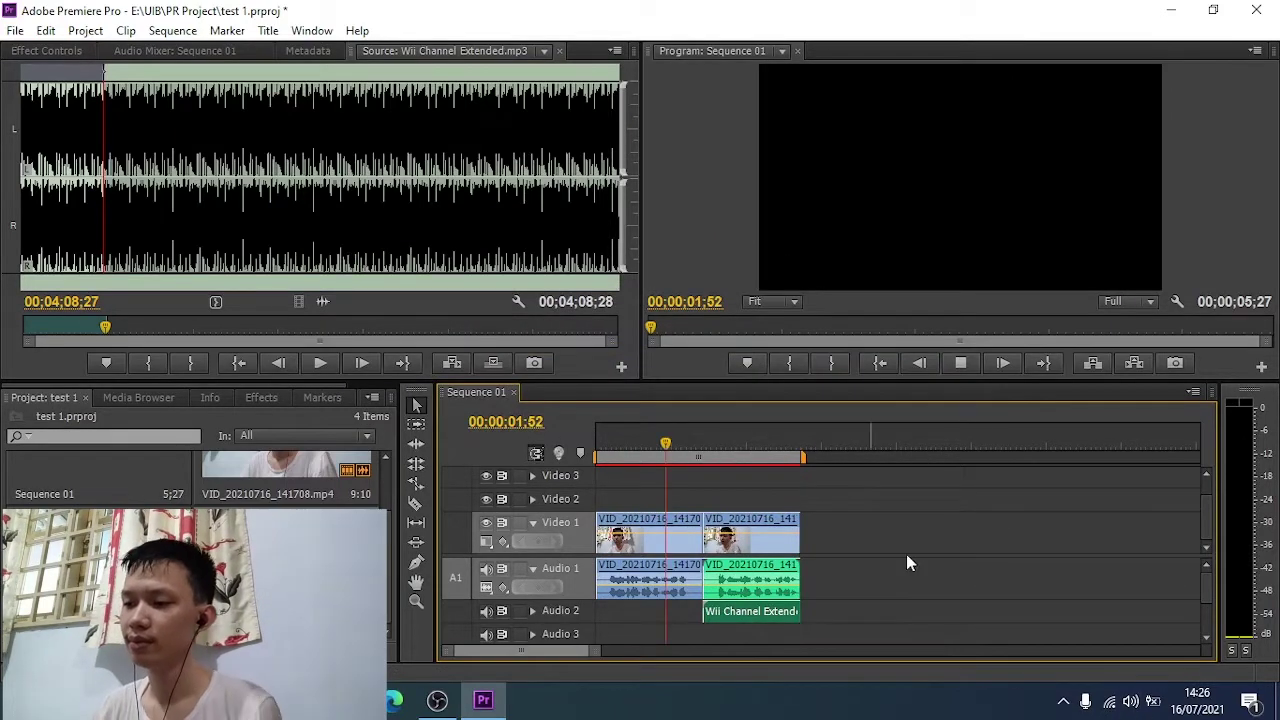
pyautogui.press('space')
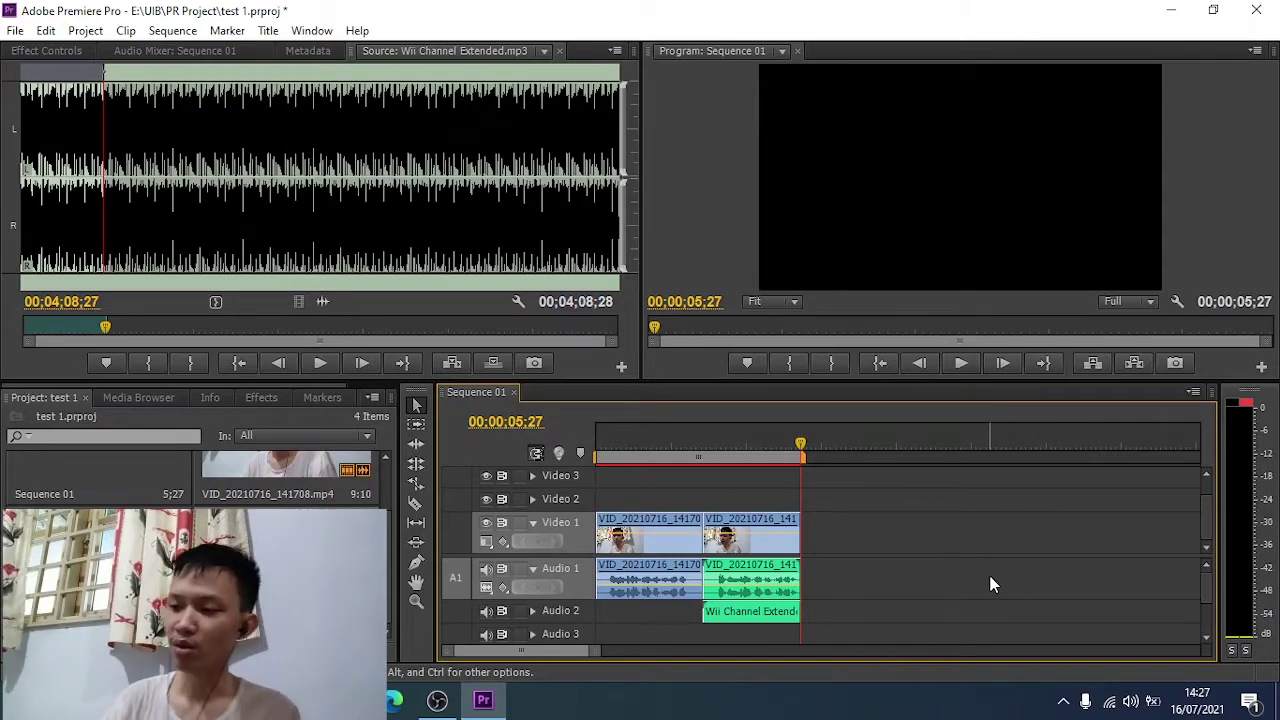
pyautogui.moveTo(1054, 590); pyautogui.dragTo(518, 547)
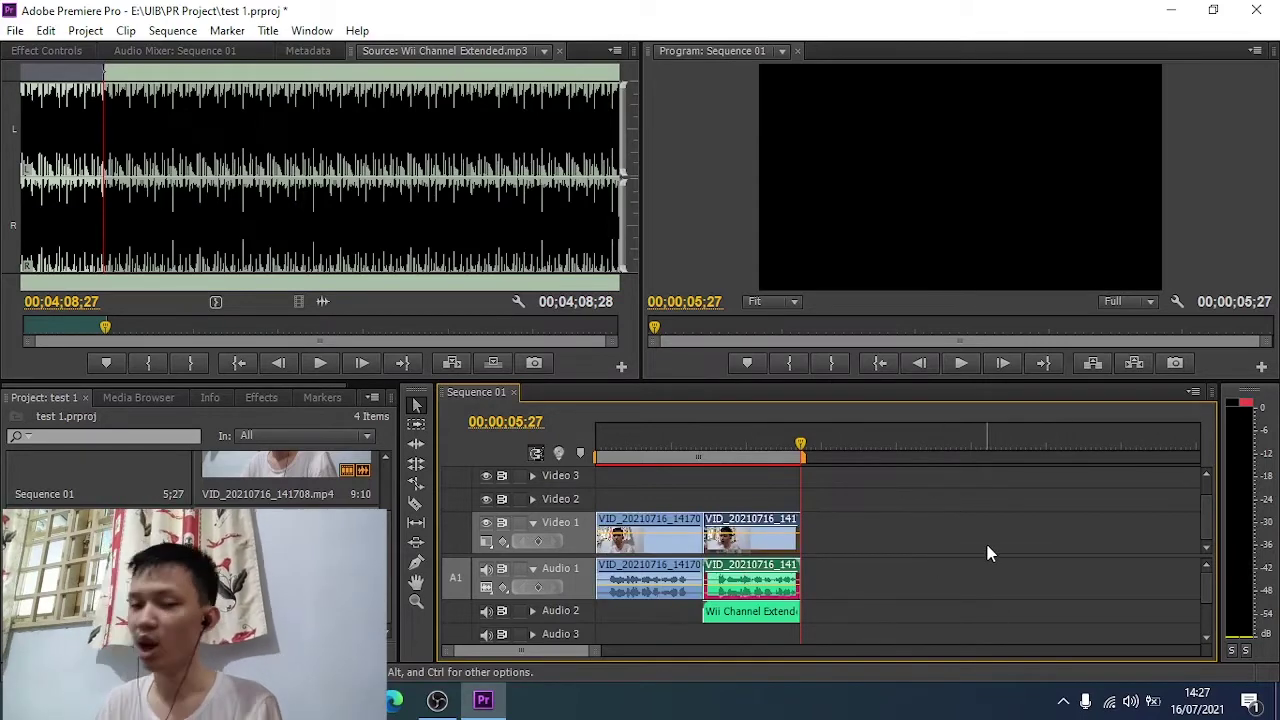
# - Switch to File Explorer, look up the source clip VID_20210716_141708.mp4 in the 126 No noise folder, and return to Premiere Pro
pyautogui.hotkey('alt', 'Tab')
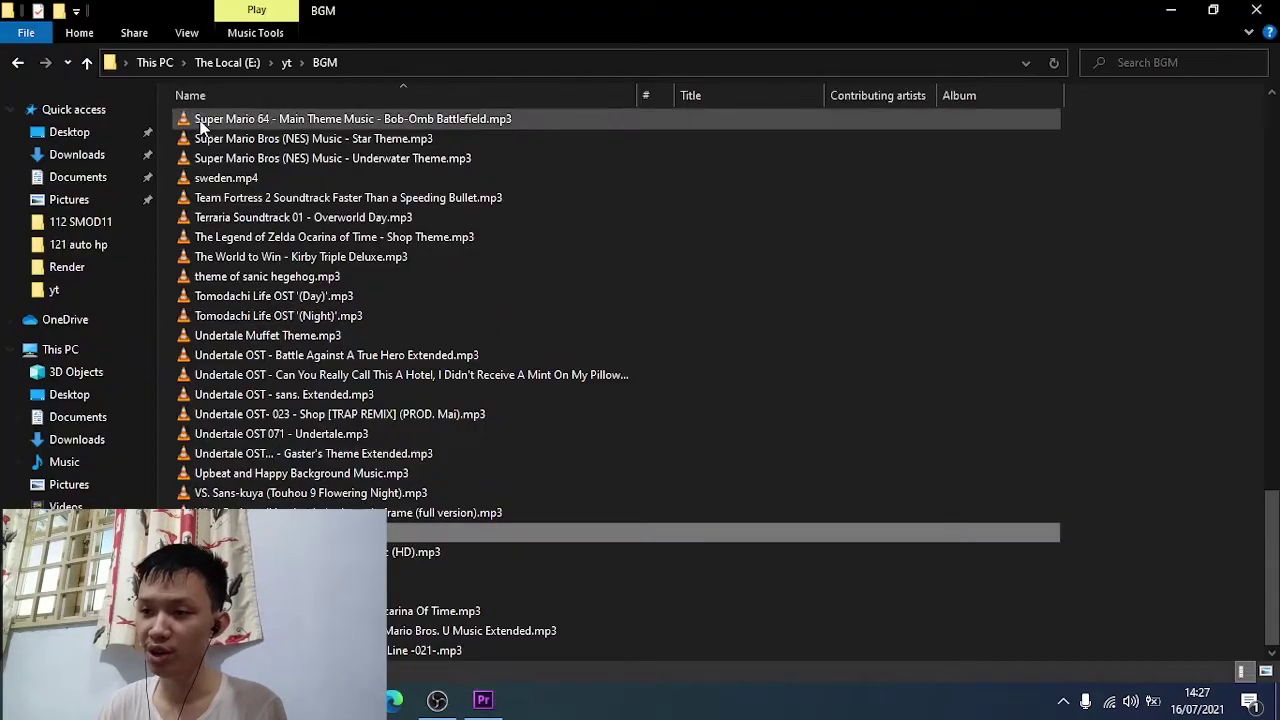
pyautogui.click(16, 64)
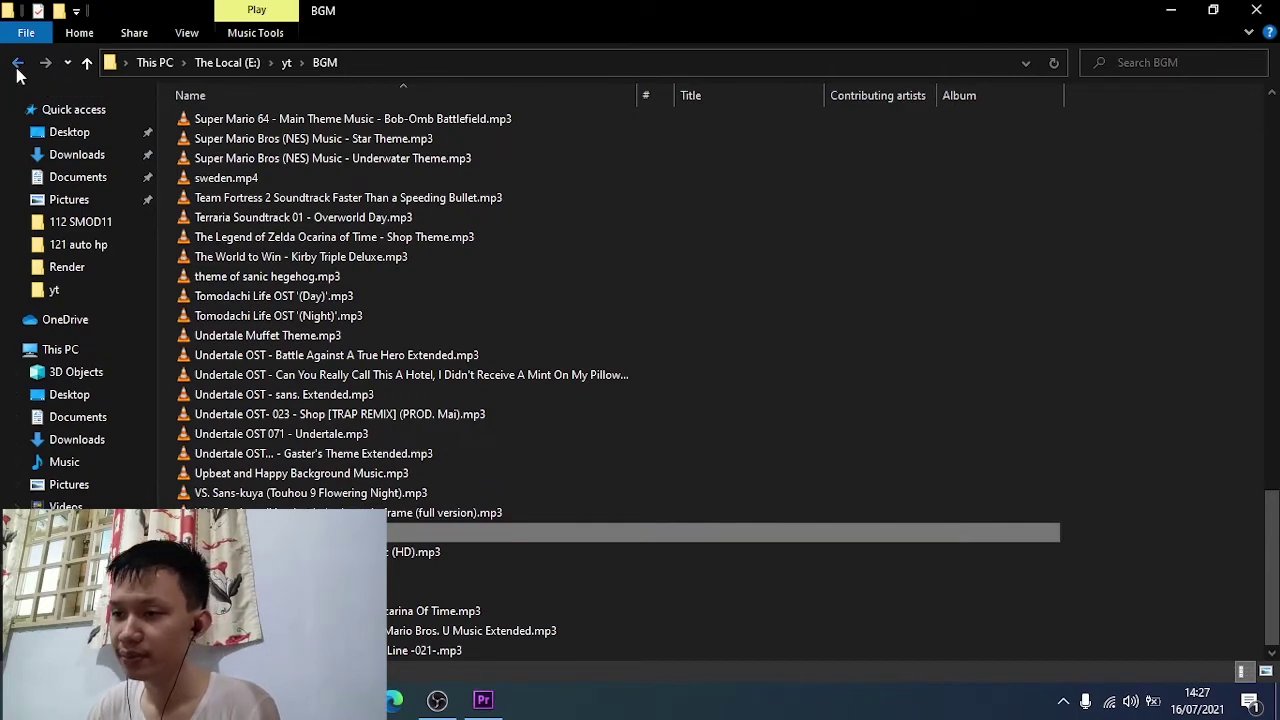
pyautogui.doubleClick(320, 225)
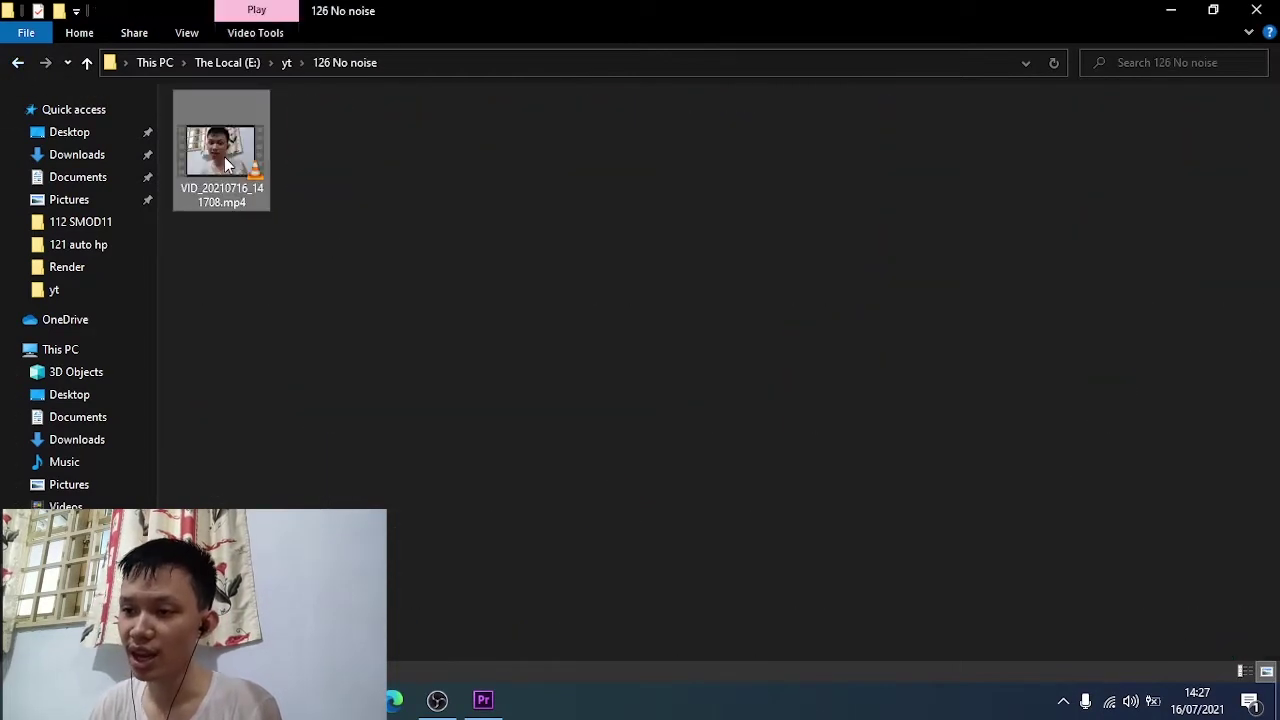
pyautogui.moveTo(234, 165); pyautogui.dragTo(622, 366)
pyautogui.hotkey('alt', 'Tab')
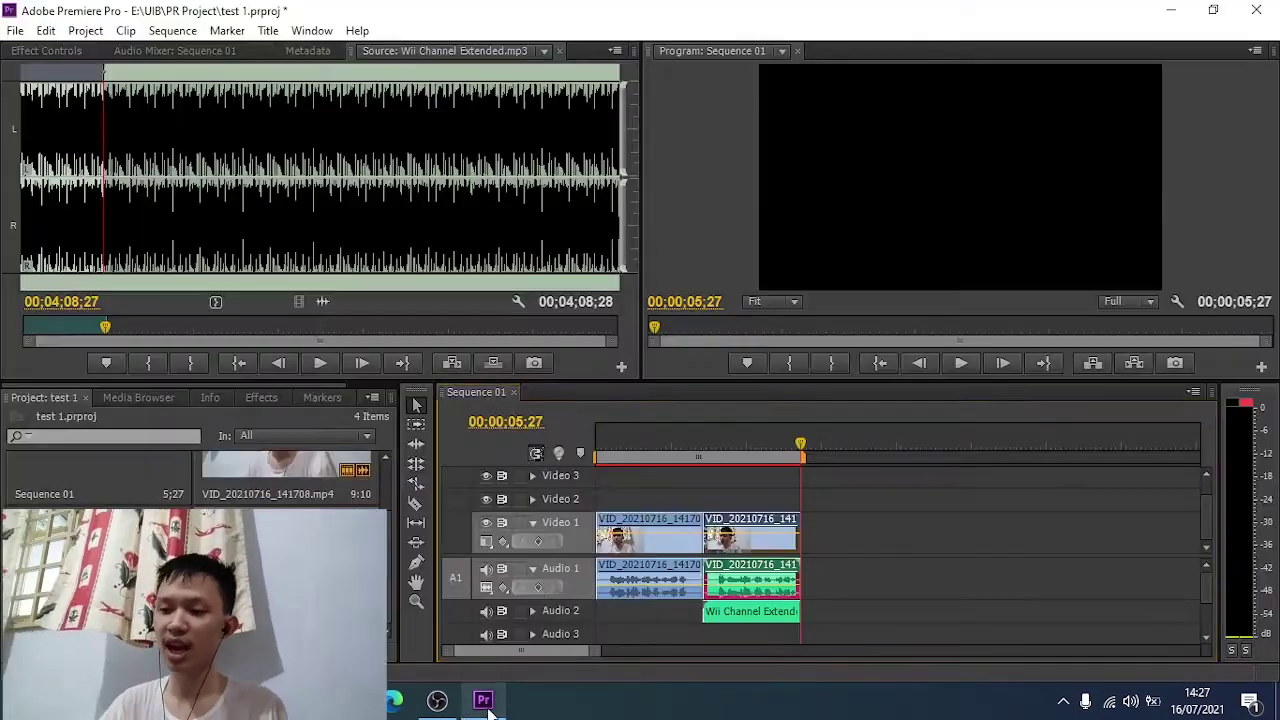